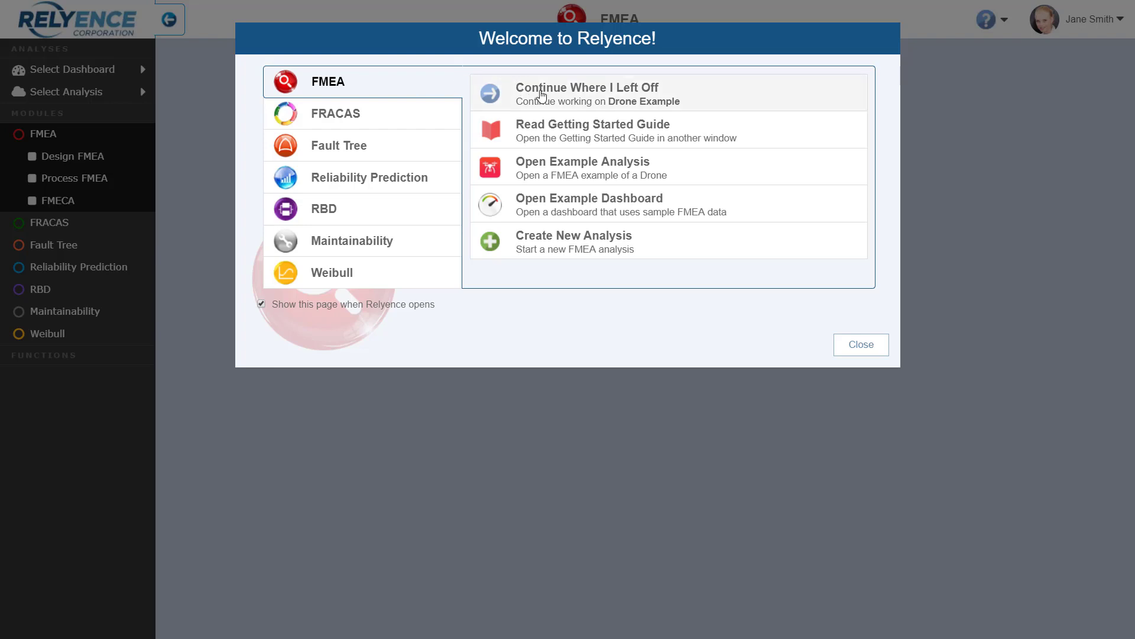
- Open the example FMEA analysis of a drone and dismiss the tip about reverting the example
left_click(688, 172)
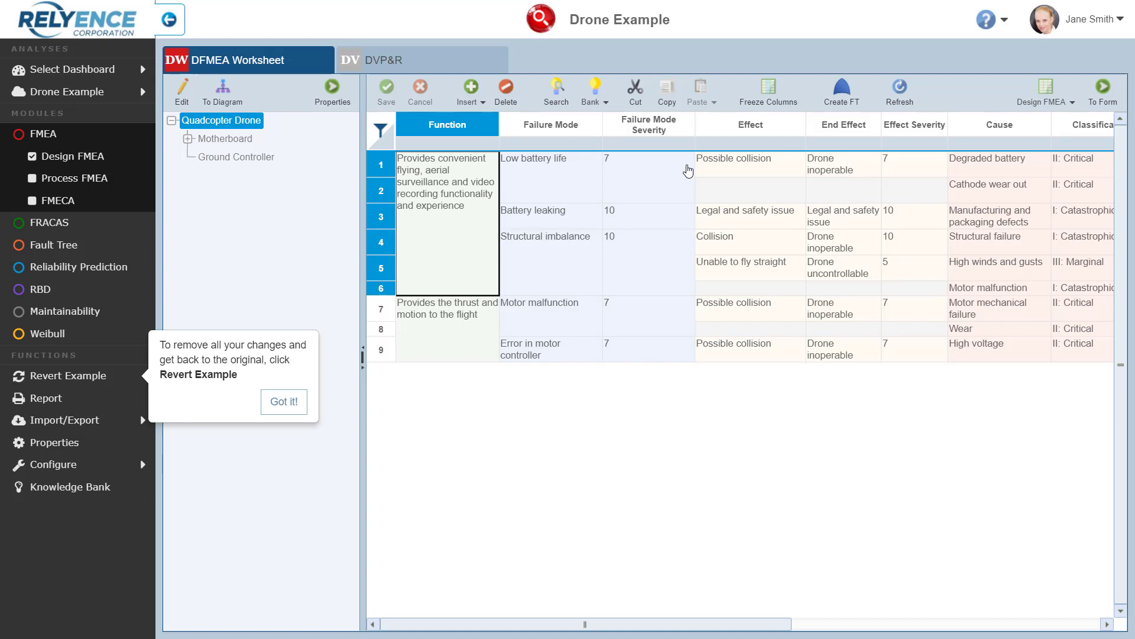
left_click(284, 402)
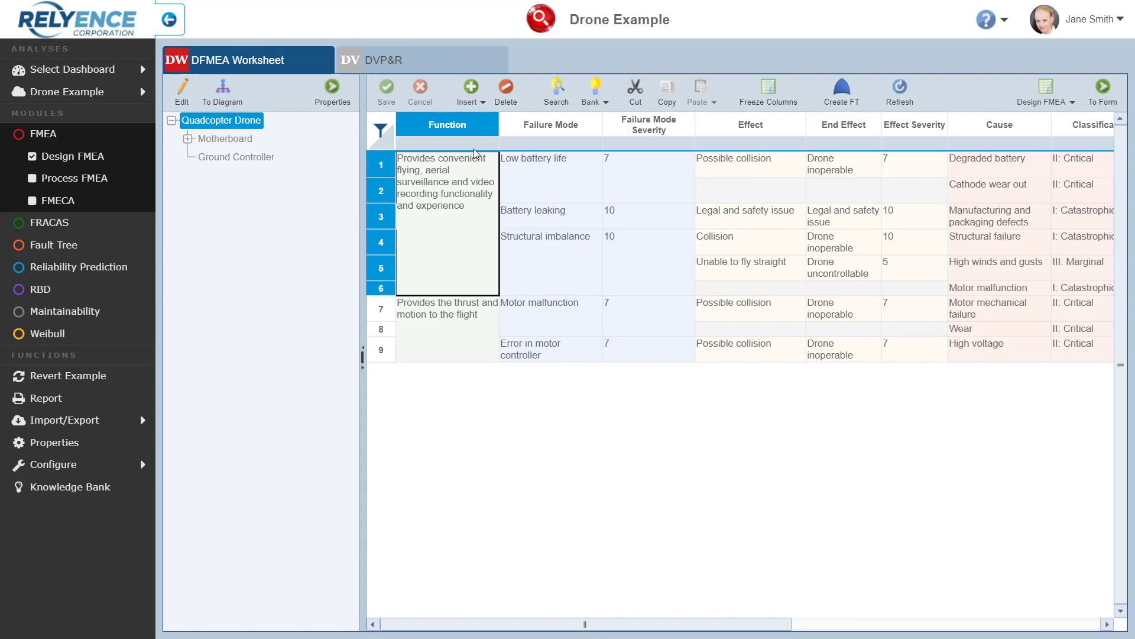
- Insert a new function at the end of the Quadcopter Drone's DFMEA worksheet
left_click(483, 105)
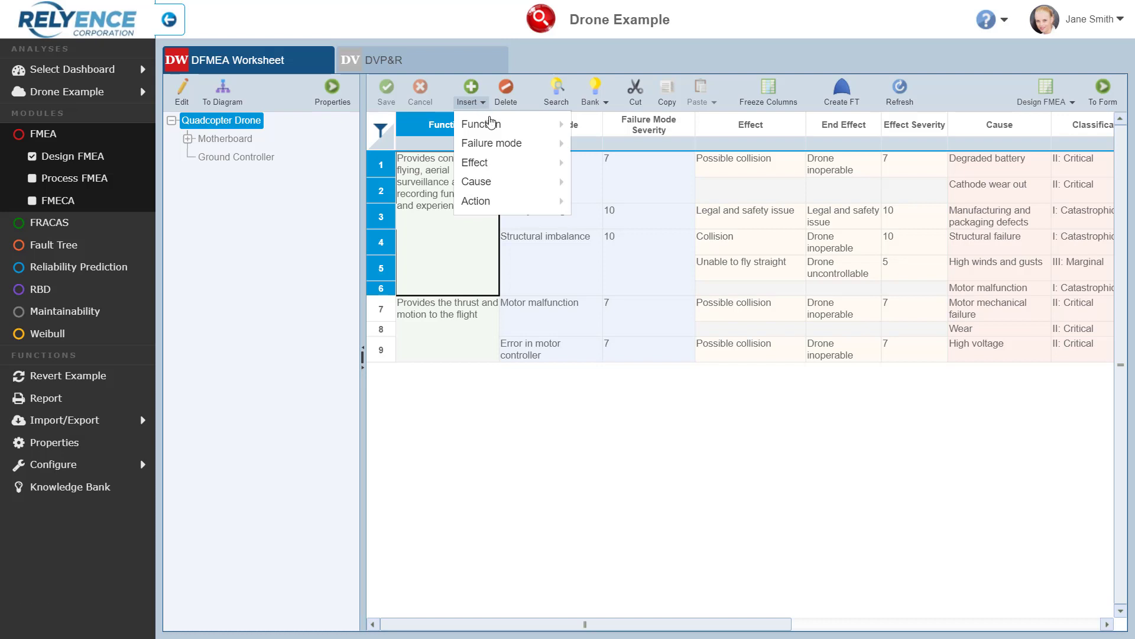
mouse_move(496, 143)
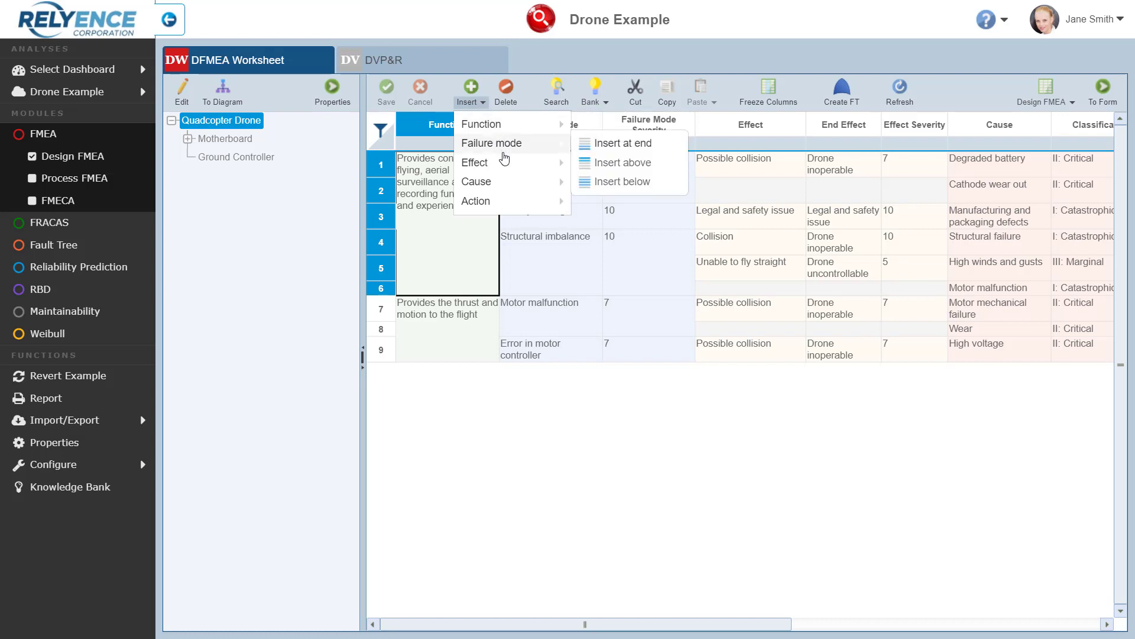
mouse_move(504, 187)
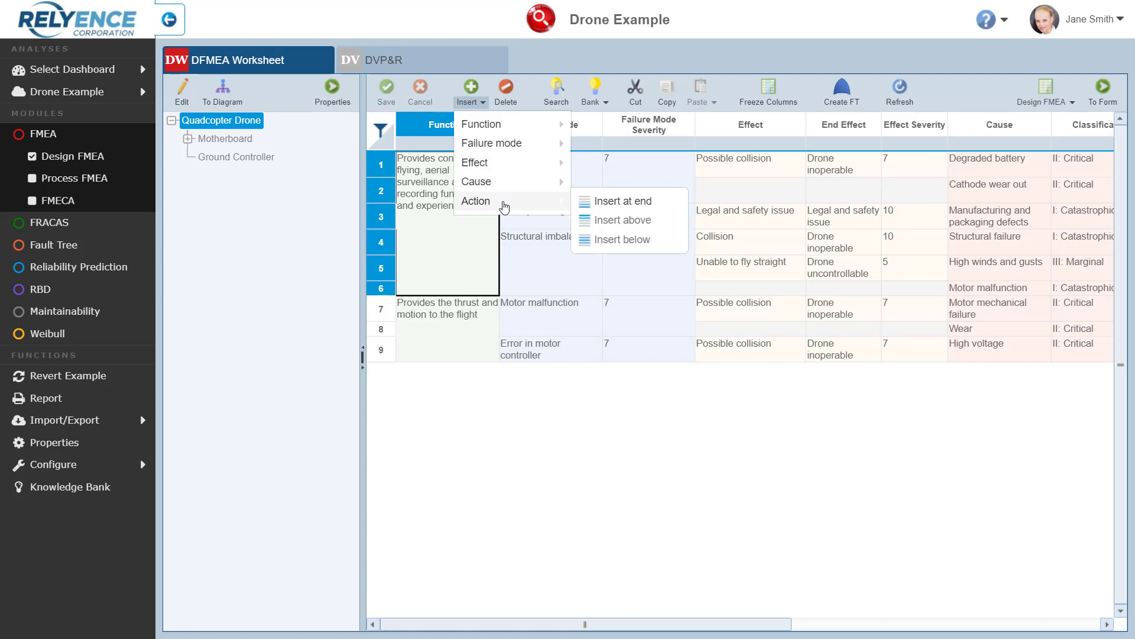
mouse_move(531, 132)
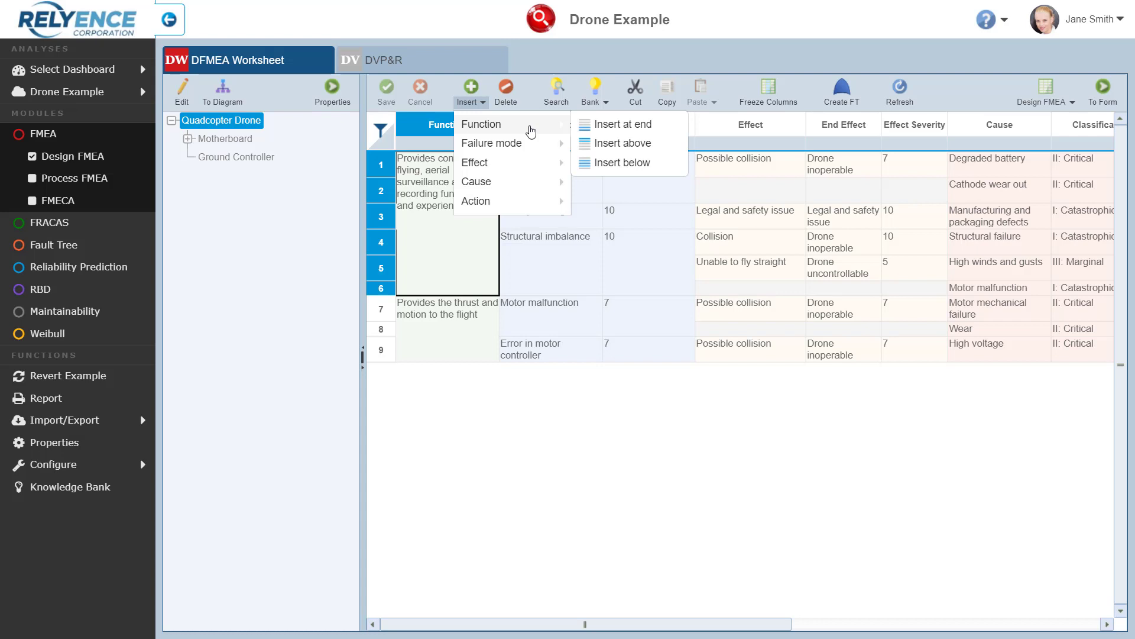
left_click(634, 130)
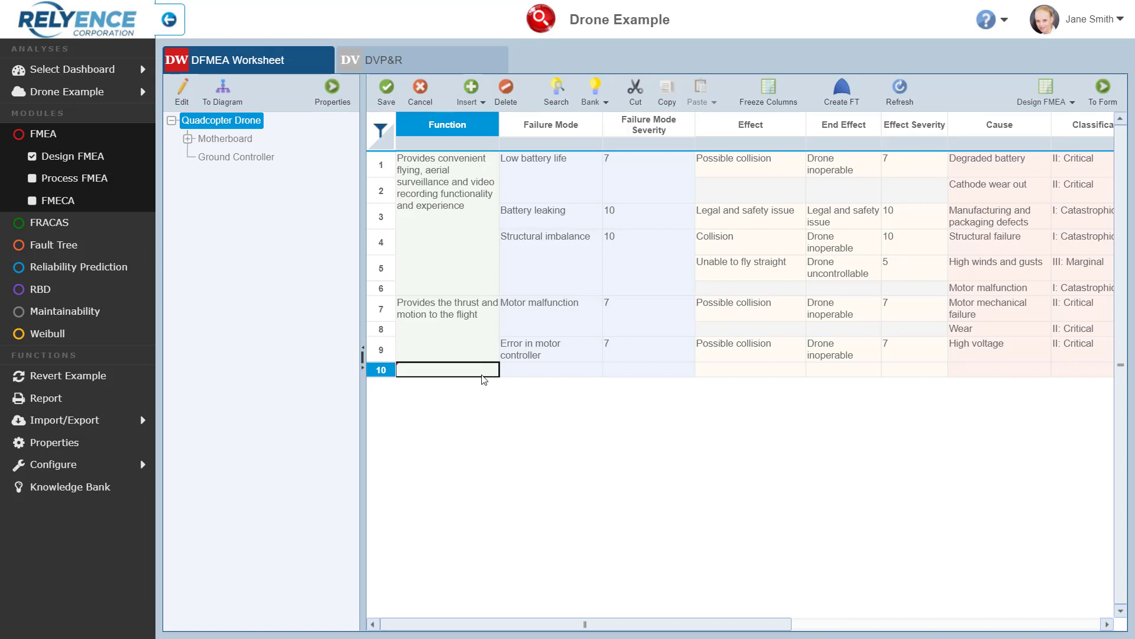
- Enter "Provides directional control to the flight" as the function in row 10
type("Provides")
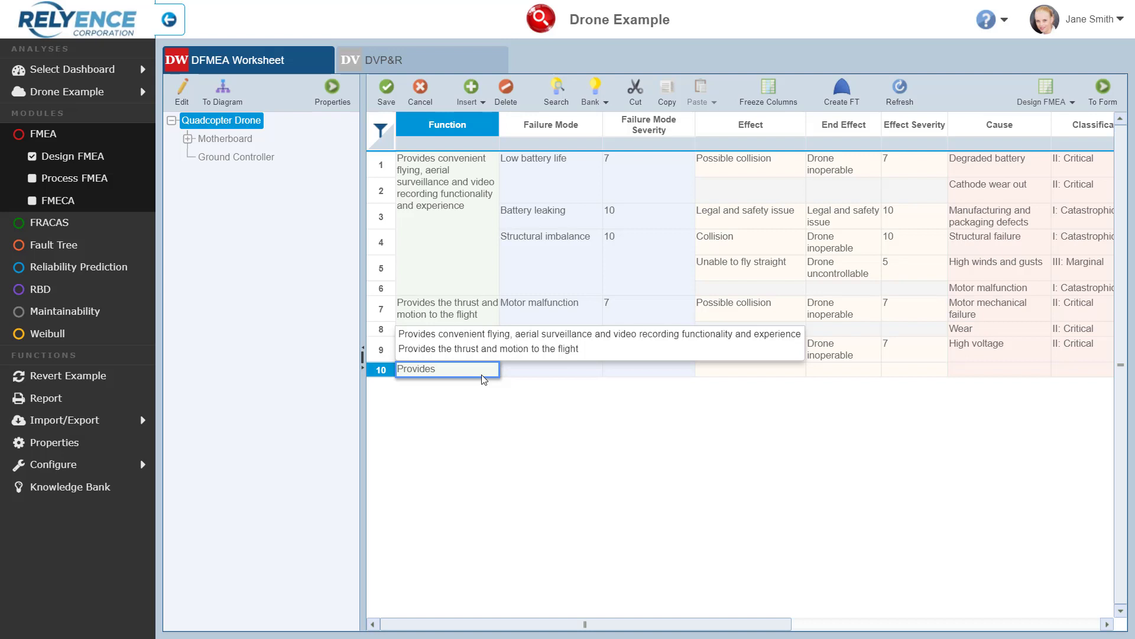
type("directional")
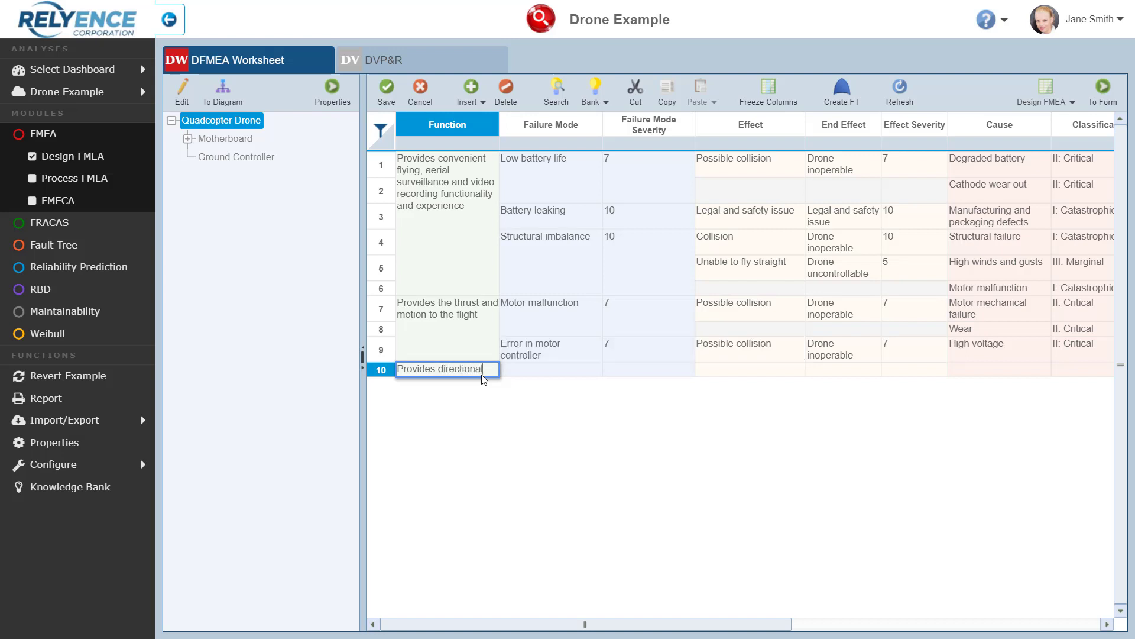
type(" contro")
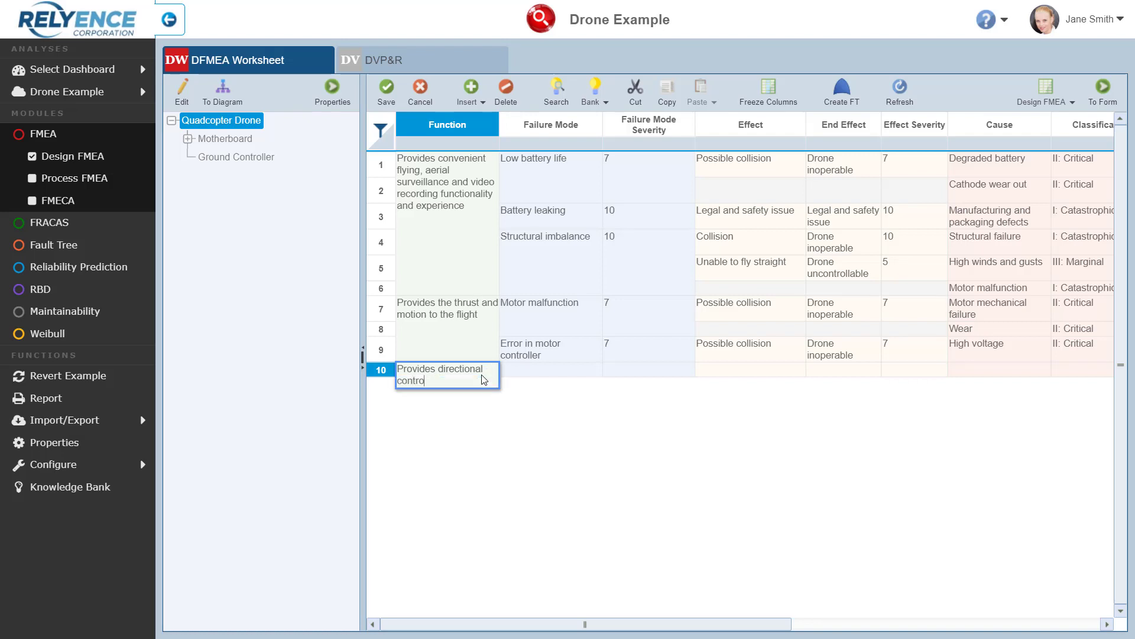
type("l to the flight")
key("Tab")
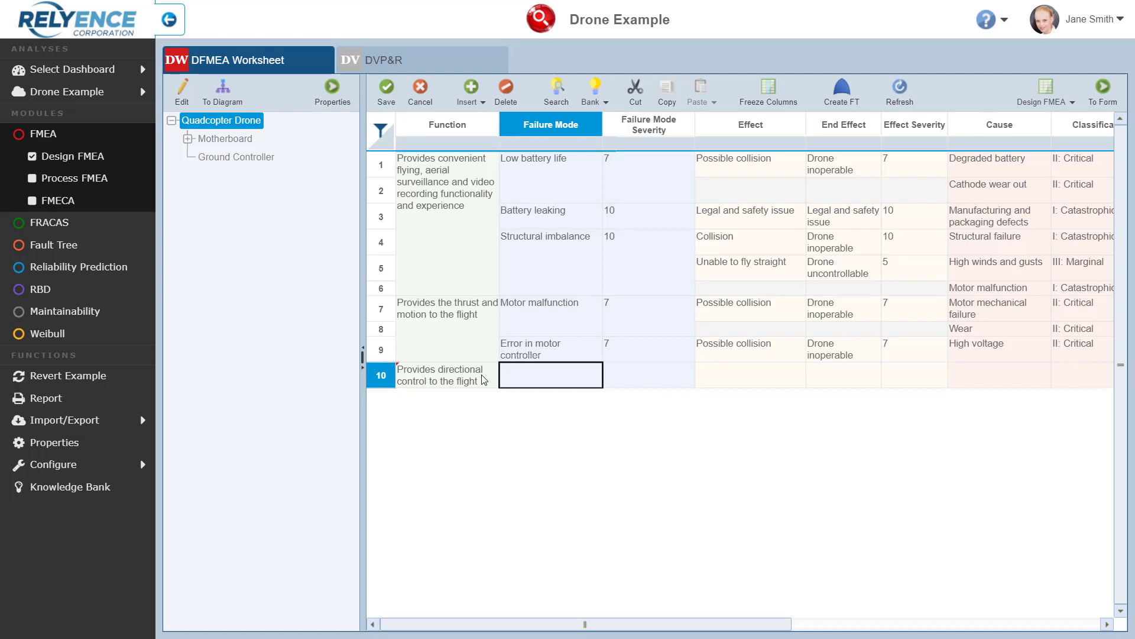
- Enter "Imbalance in propellers" as the failure mode of the function in row 10
type("Imbalance")
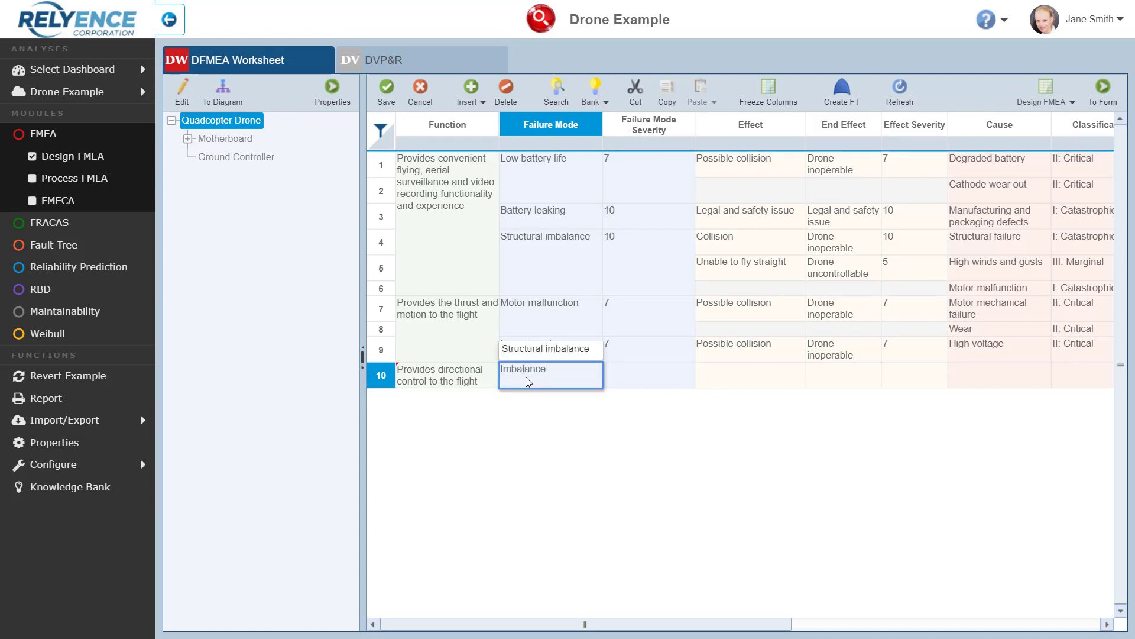
type(" in prope")
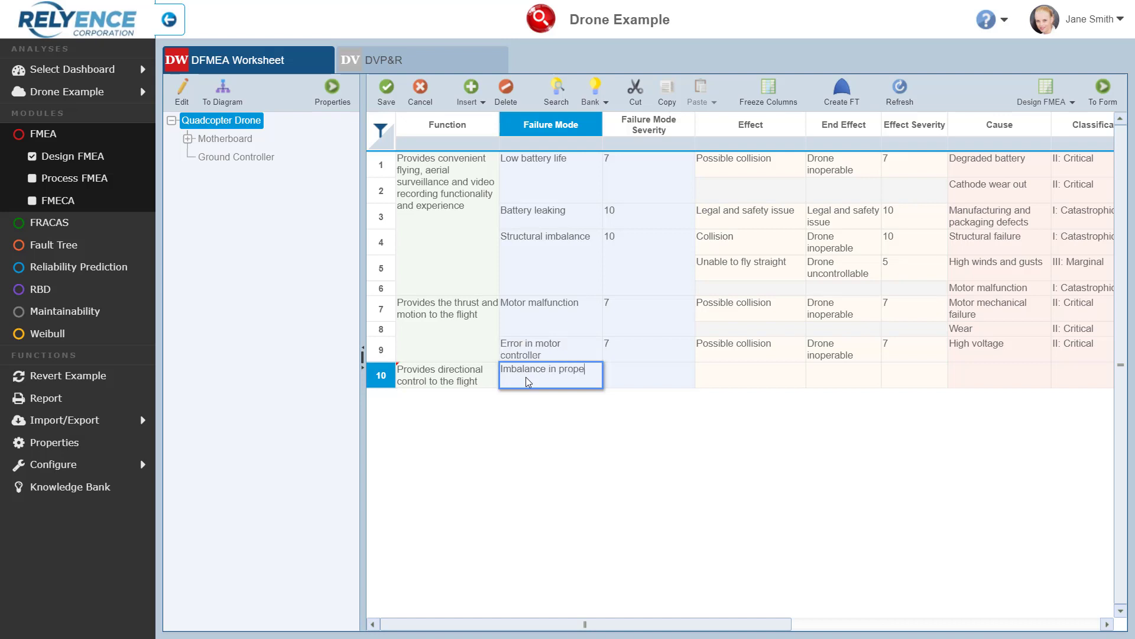
type("llers")
key("Tab")
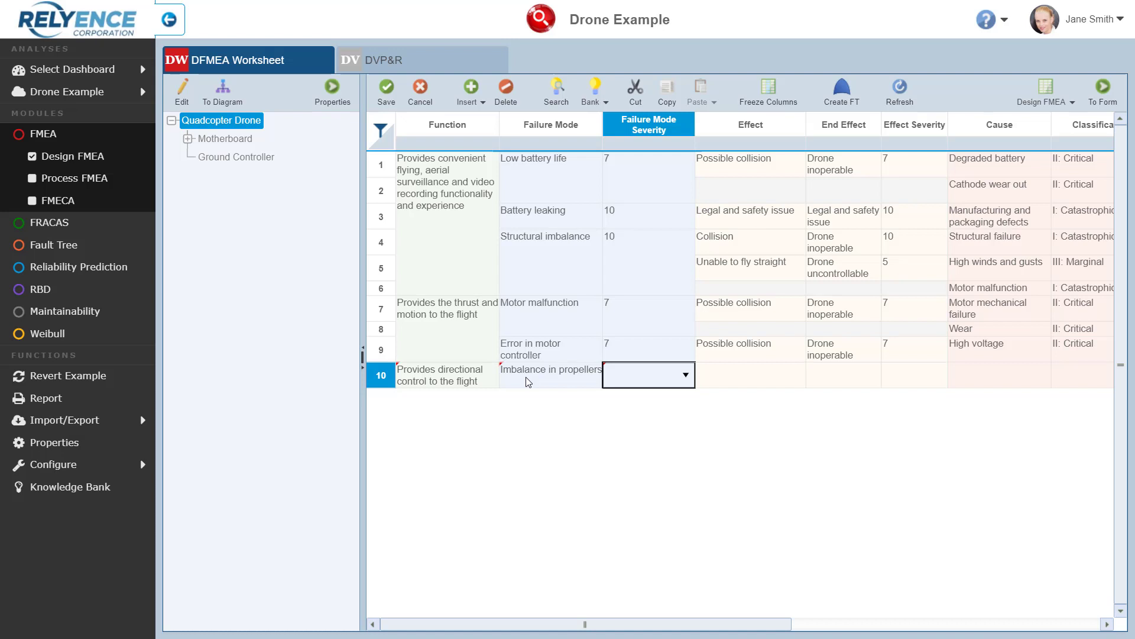
- Set the effect of the propeller imbalance failure mode to the existing phrase "Unable to fly straight"
left_click(733, 385)
type("U")
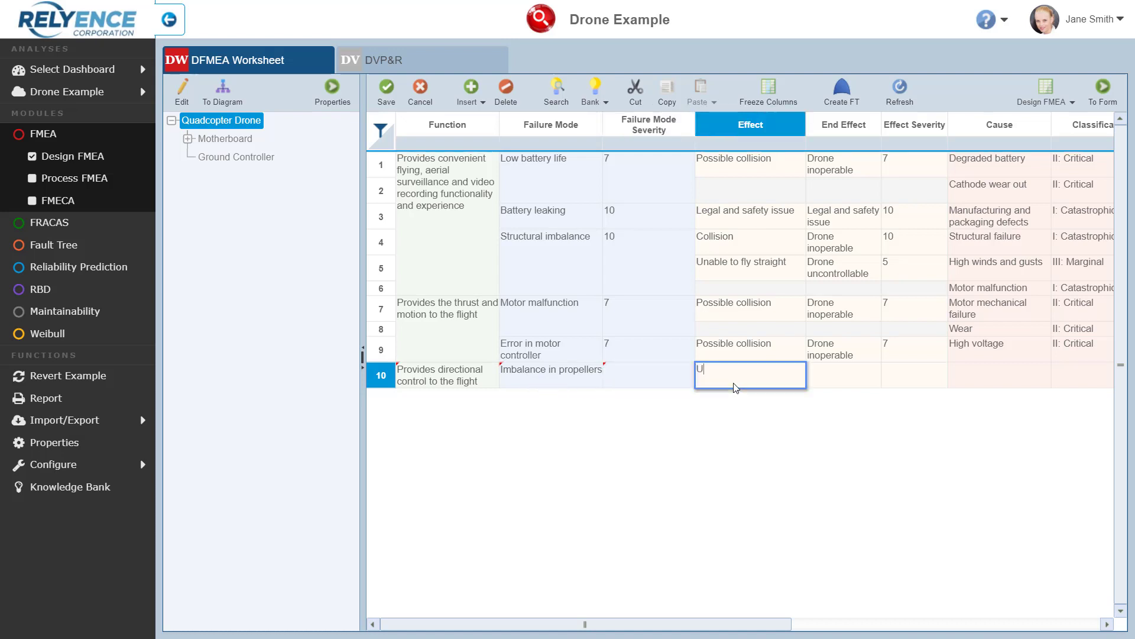
type("nable to fly")
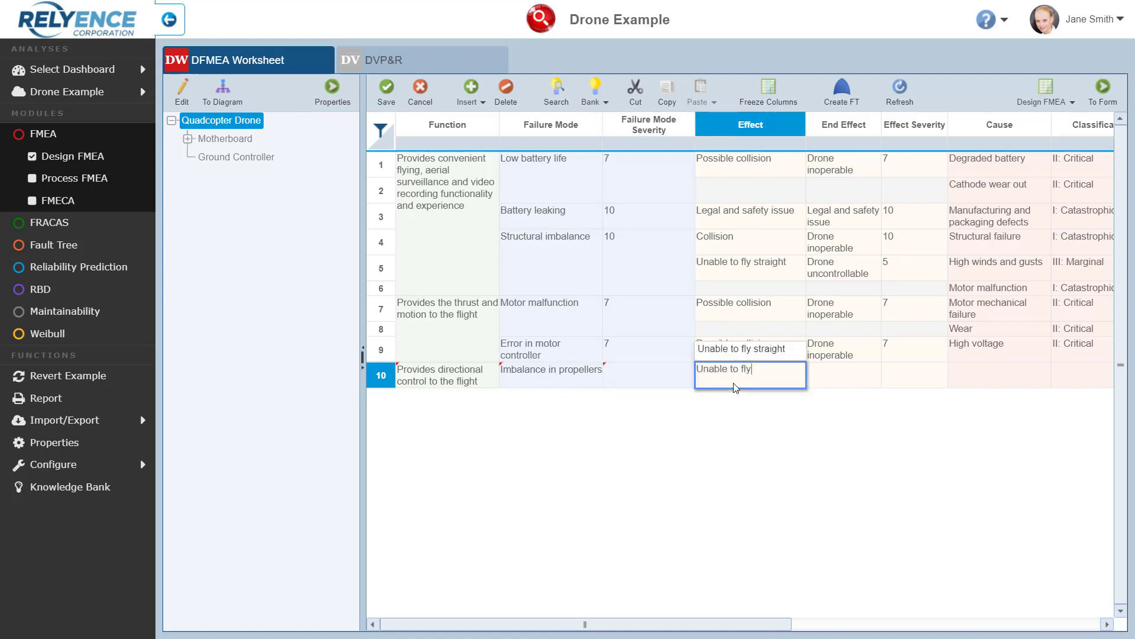
type(" straight")
left_click(742, 349)
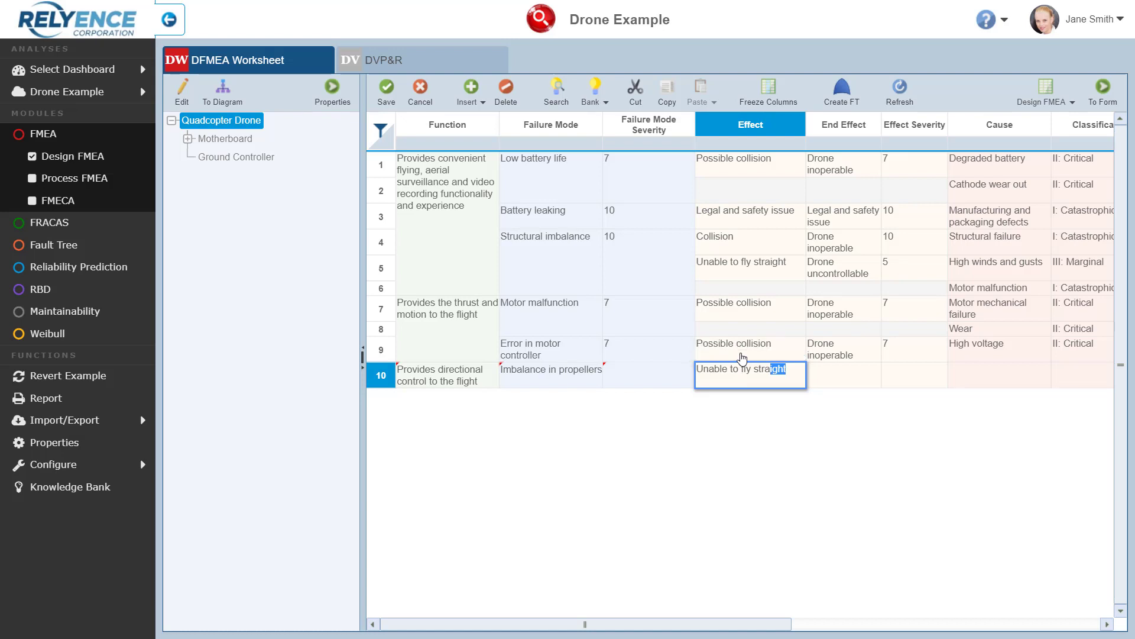
key("Tab")
- Set the effect severity in row 10 to rank 7, degradation of primary function
key("Tab")
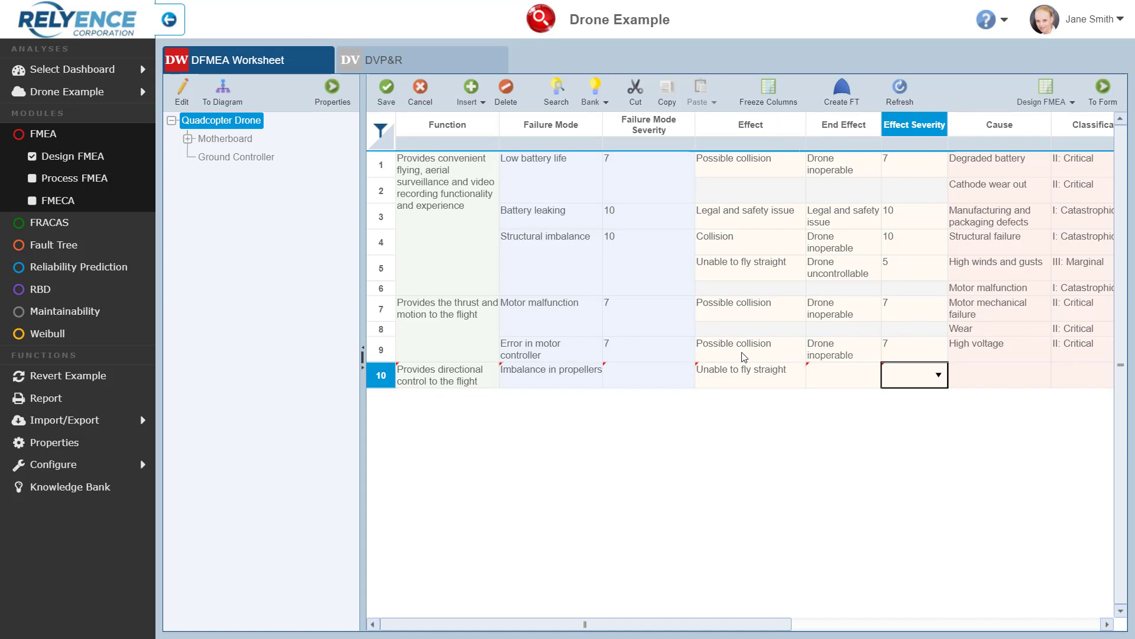
left_click(938, 375)
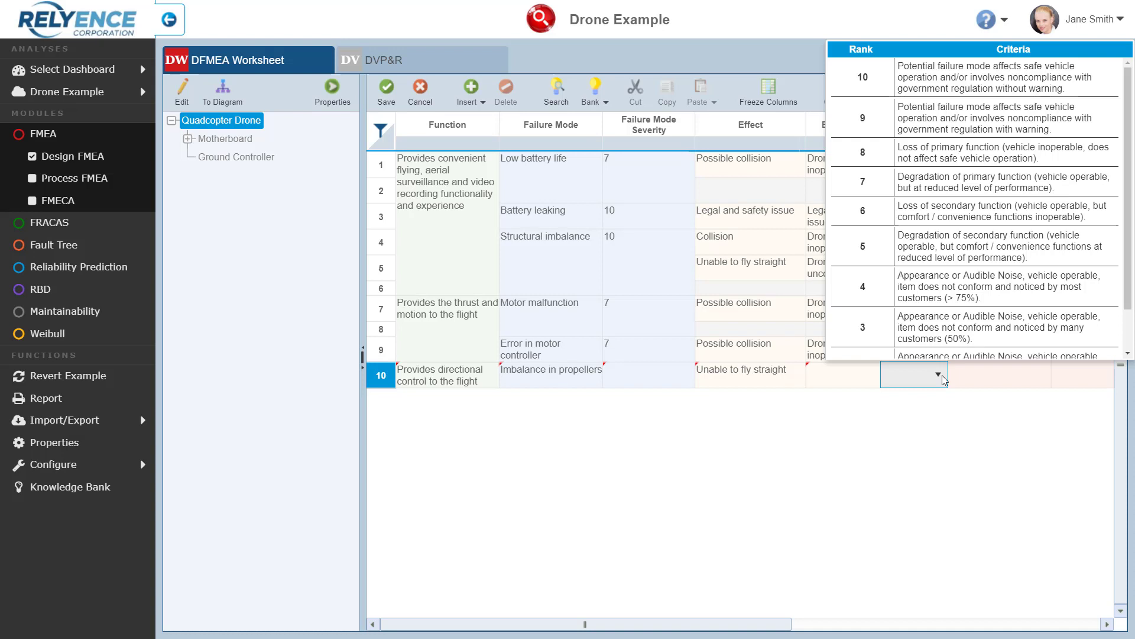
left_click(903, 188)
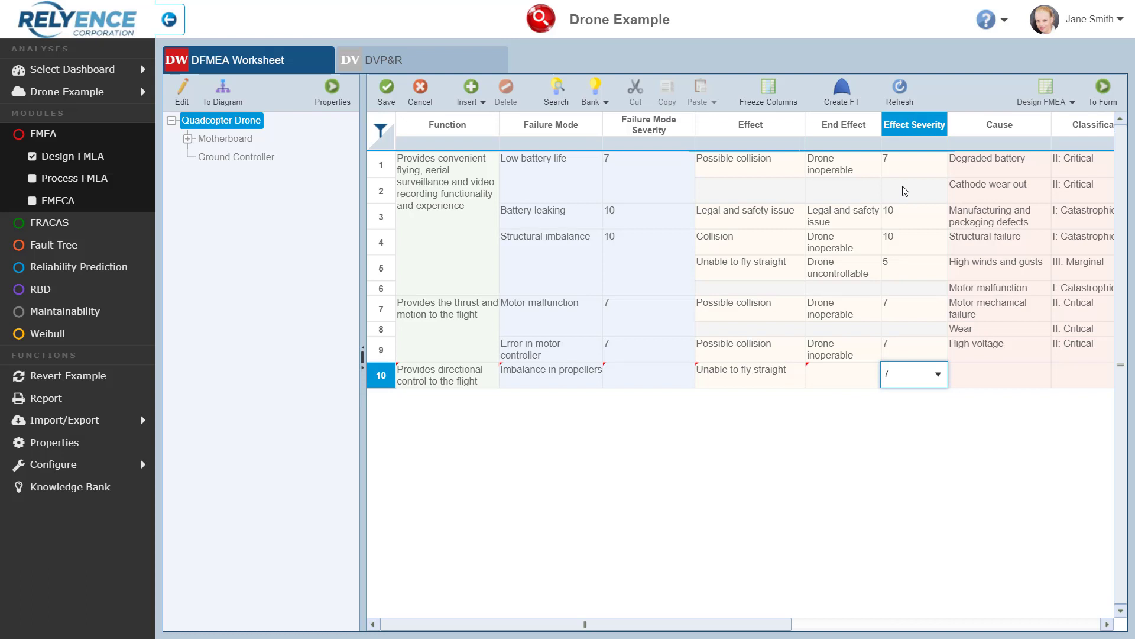
key("Tab")
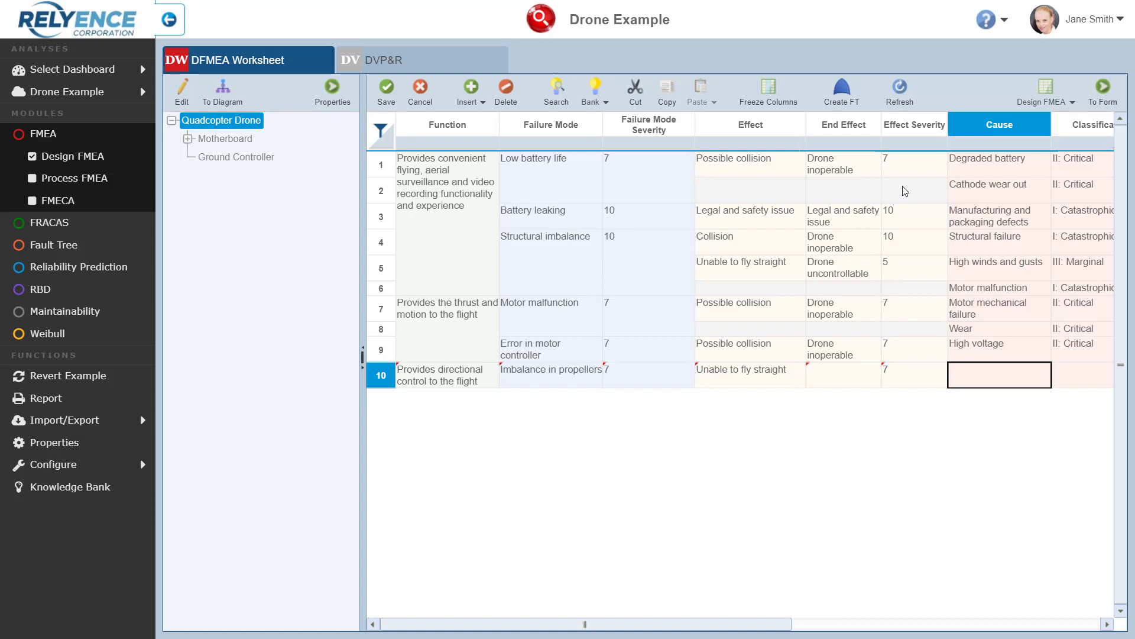
- Enter "Defective propeller" as the cause of the propeller imbalance in row 10
type("Defect")
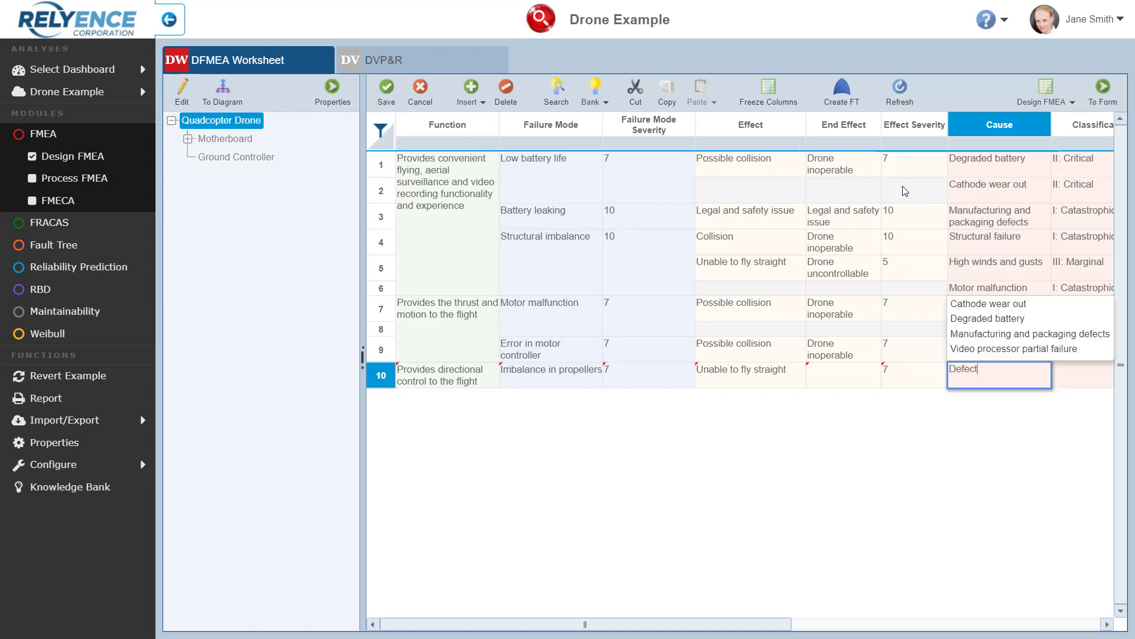
type("ive")
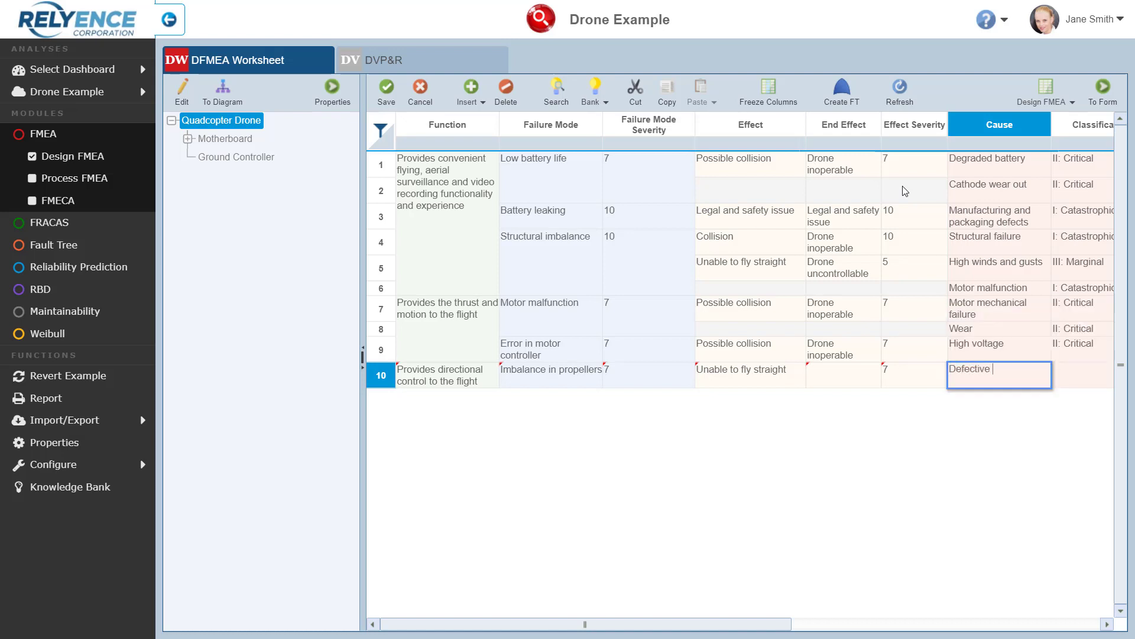
type(" propeller")
key("Tab")
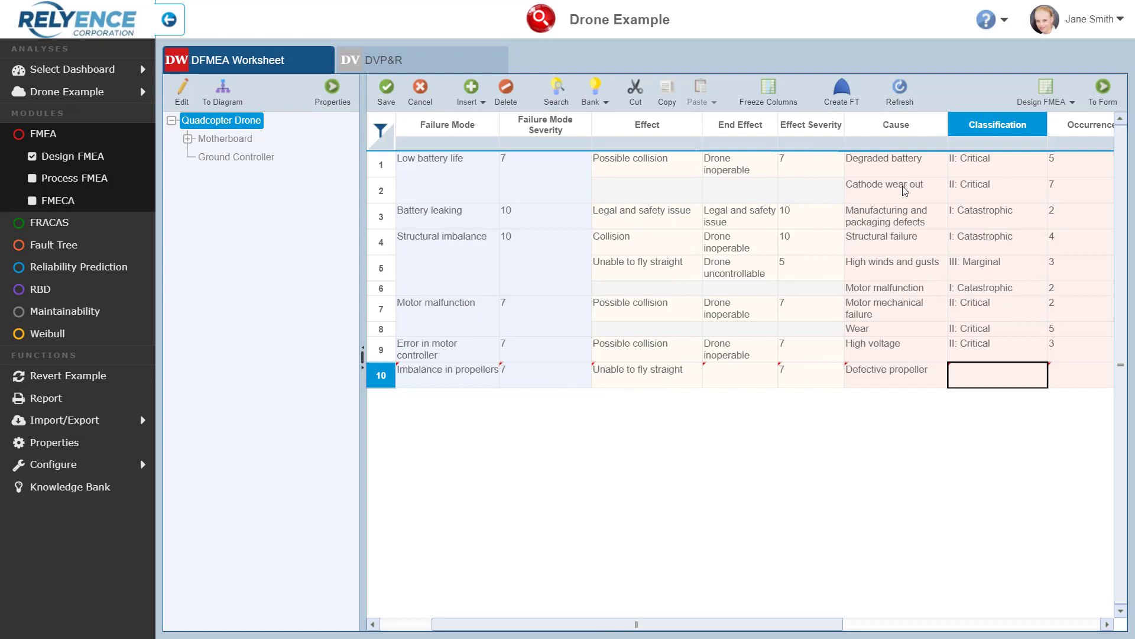
- Classify the defective propeller cause as "II: Critical"
type("C")
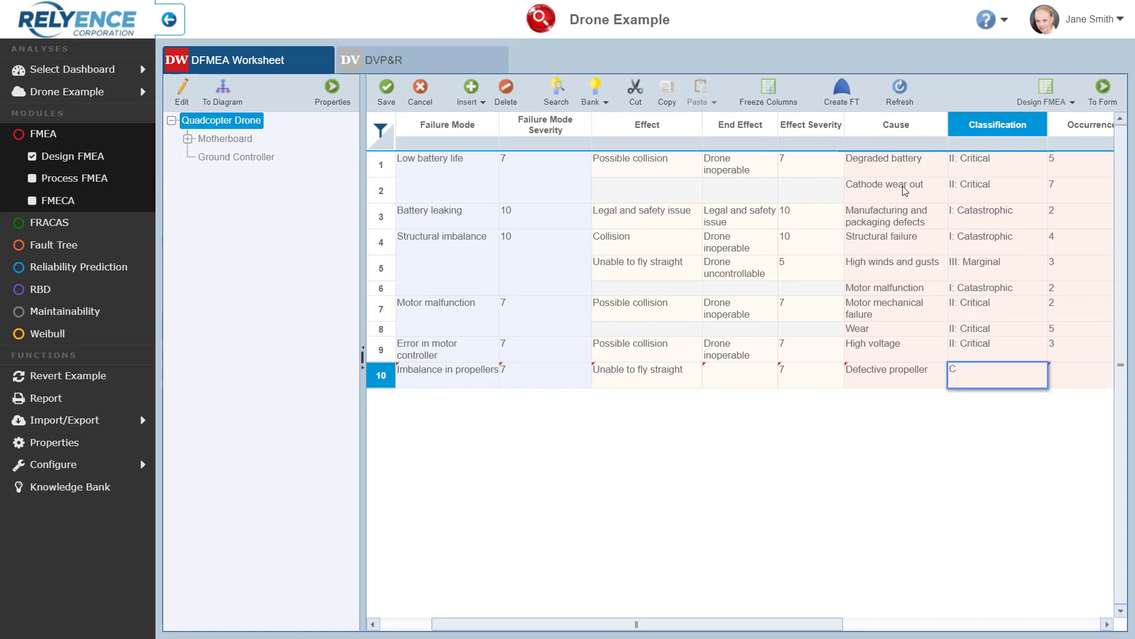
type("rit")
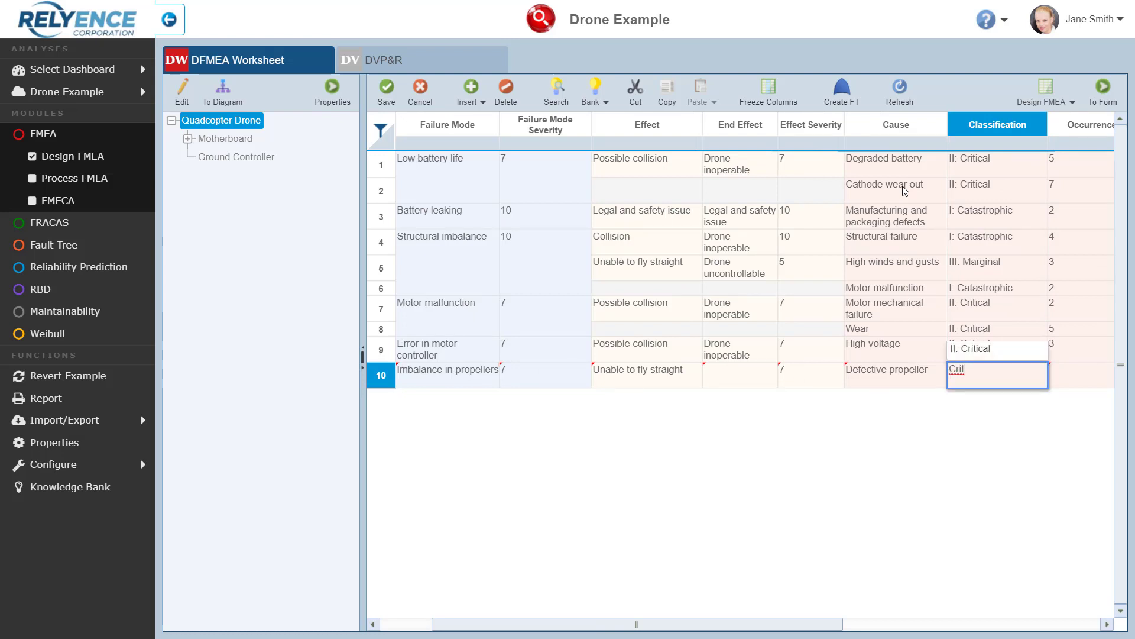
left_click(987, 350)
key("Tab")
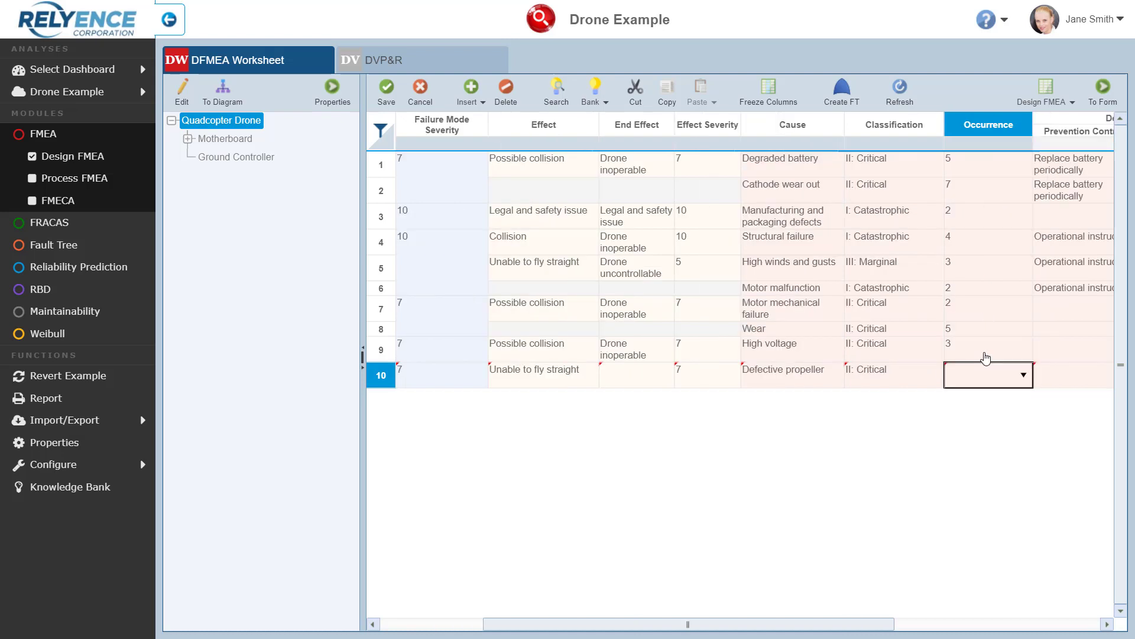
- Set the occurrence of the defective propeller cause to rank 3
left_click(1024, 376)
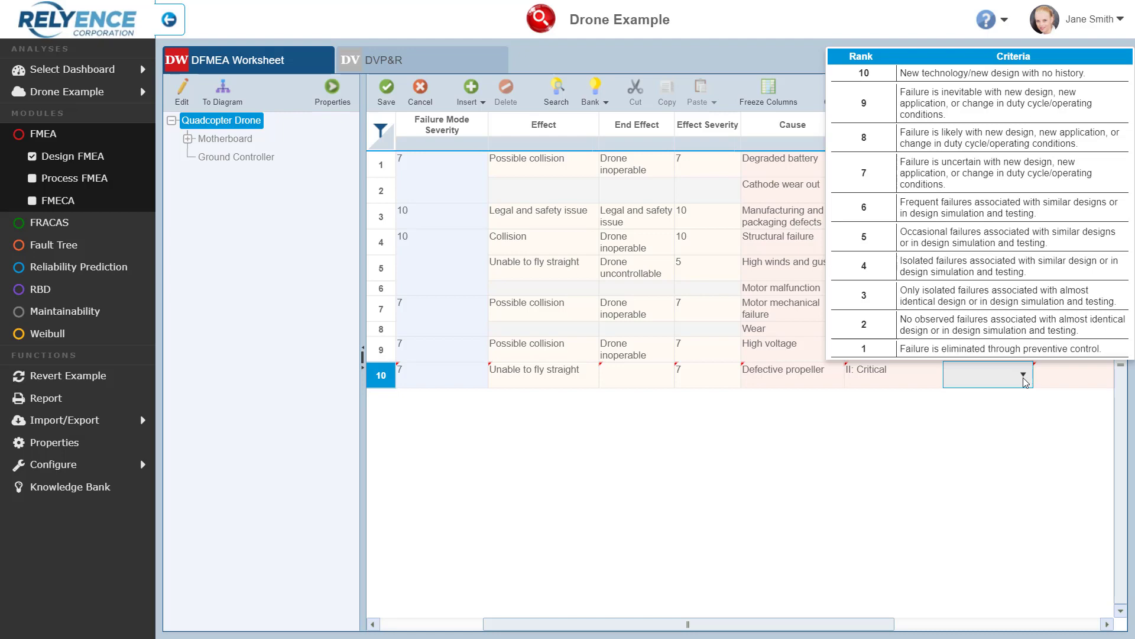
left_click(995, 304)
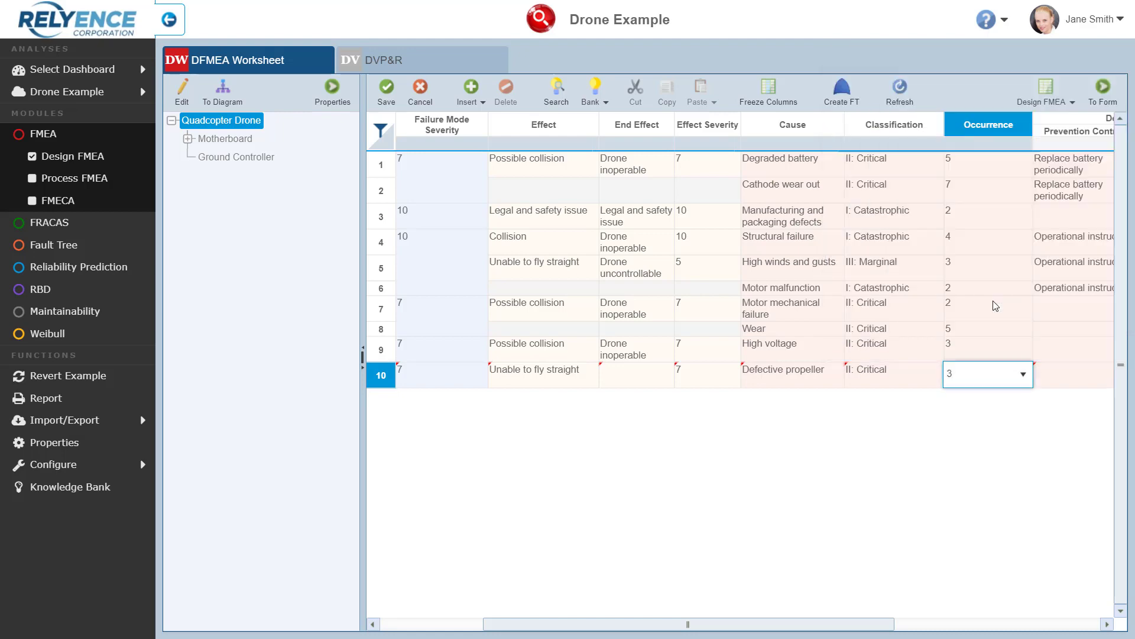
key("Tab")
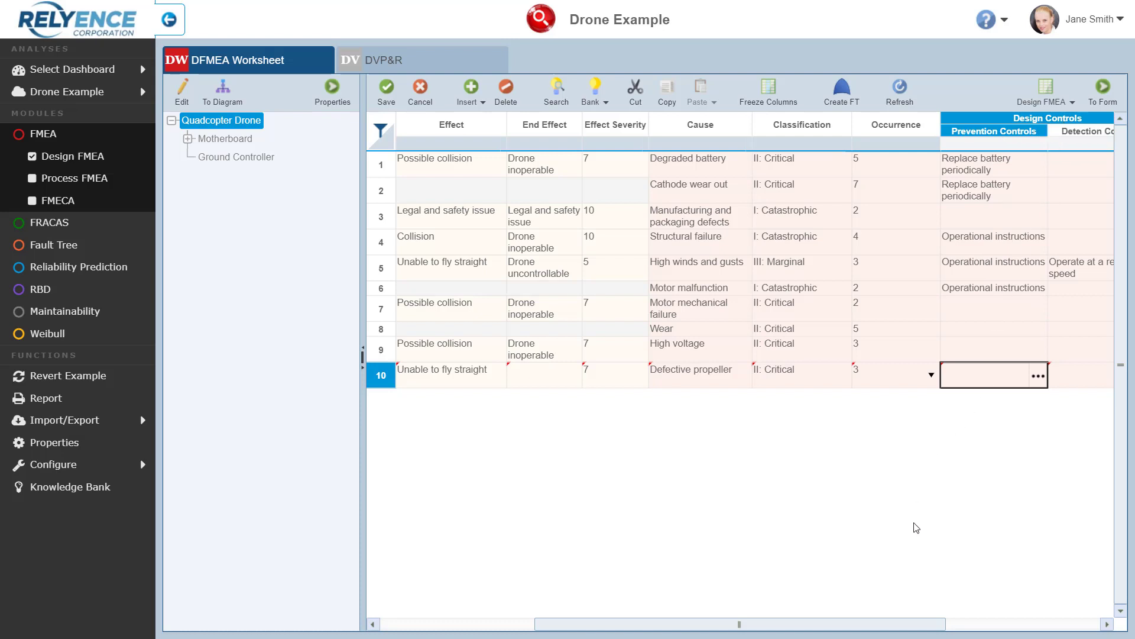
- Add "Visual inspection of propellers" as a new prevention control and assign it to the defective propeller cause in row 10
left_click_drag(905, 626, 1007, 626)
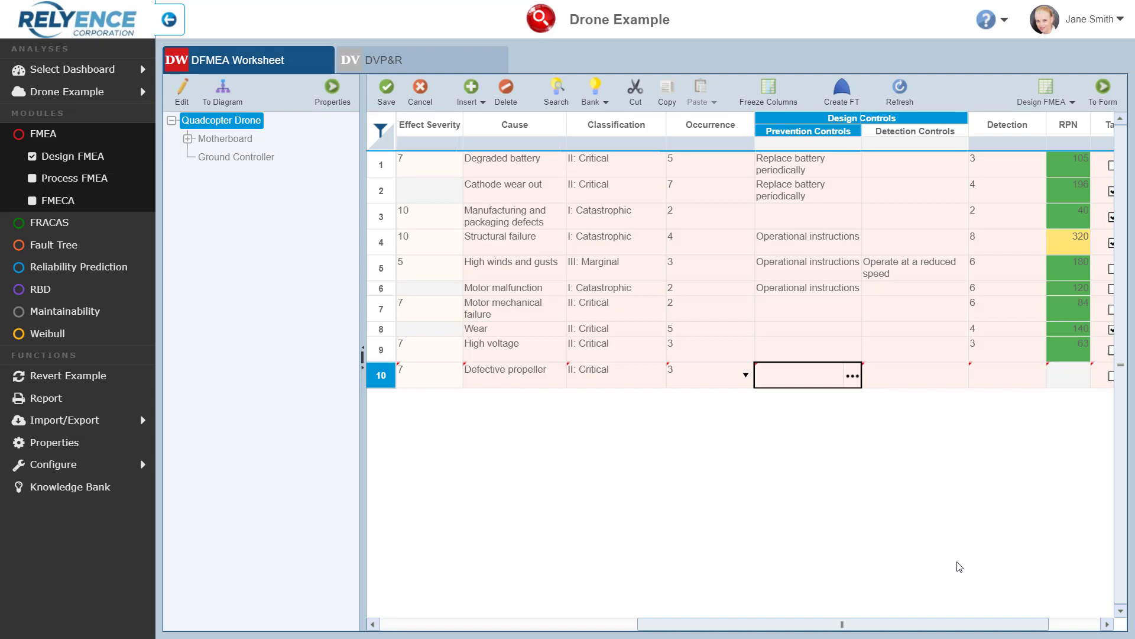
left_click(852, 377)
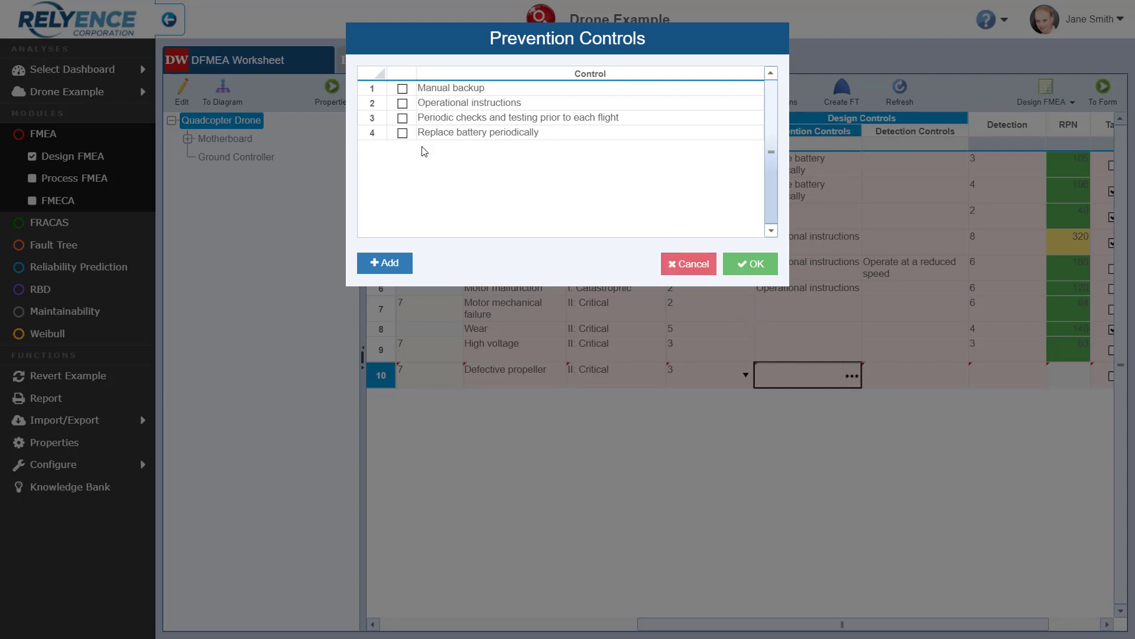
left_click(405, 264)
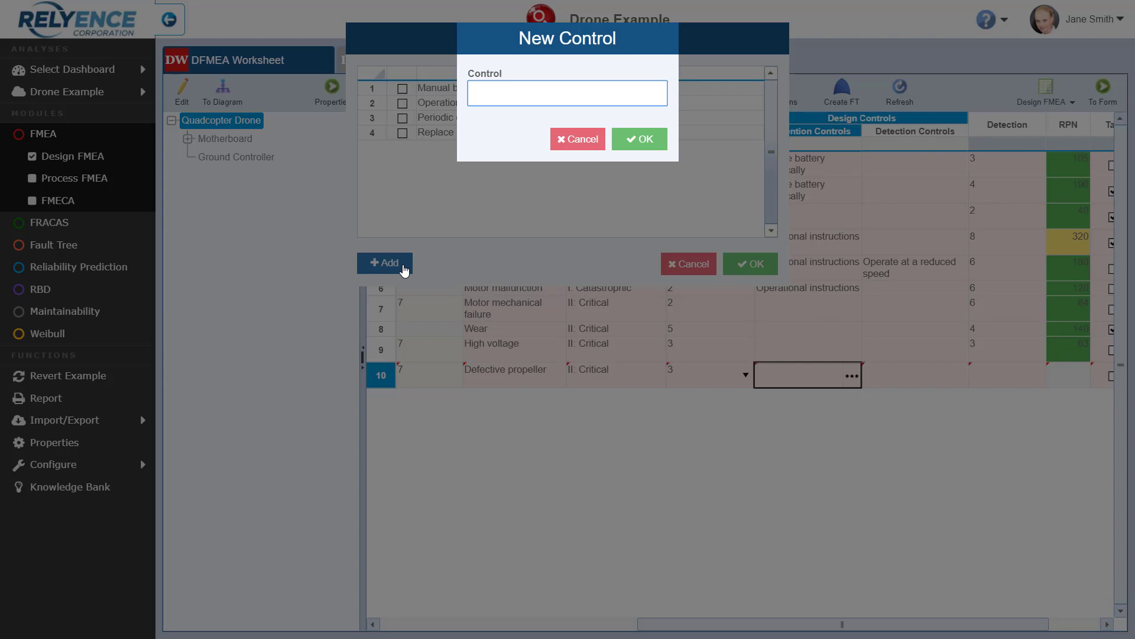
type("Visual ")
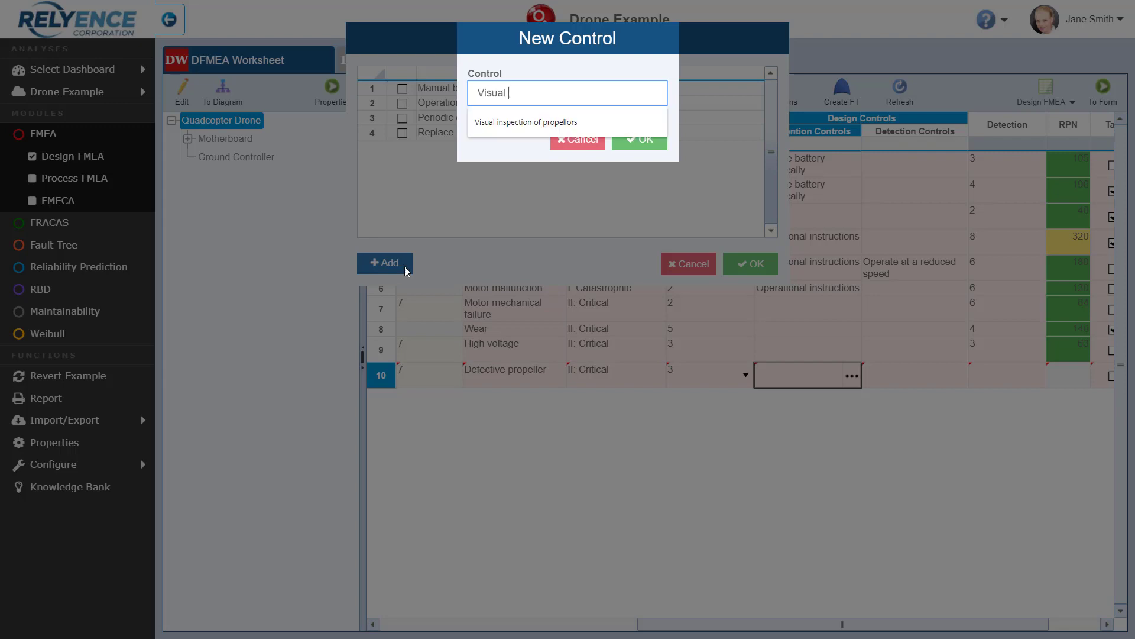
type("inspection of propellers")
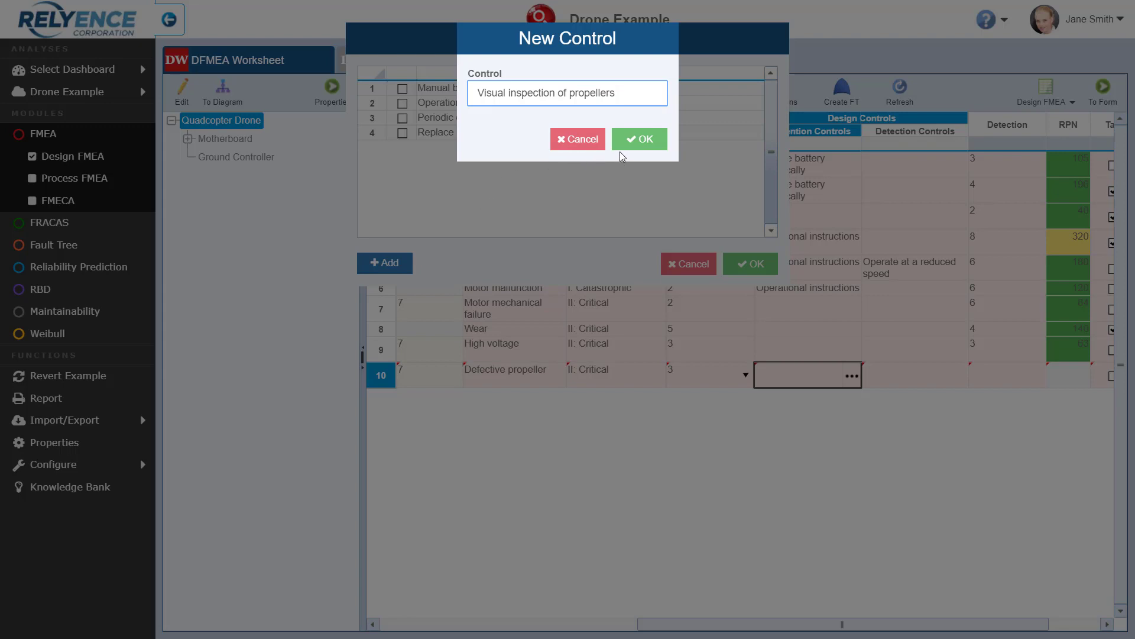
left_click(643, 142)
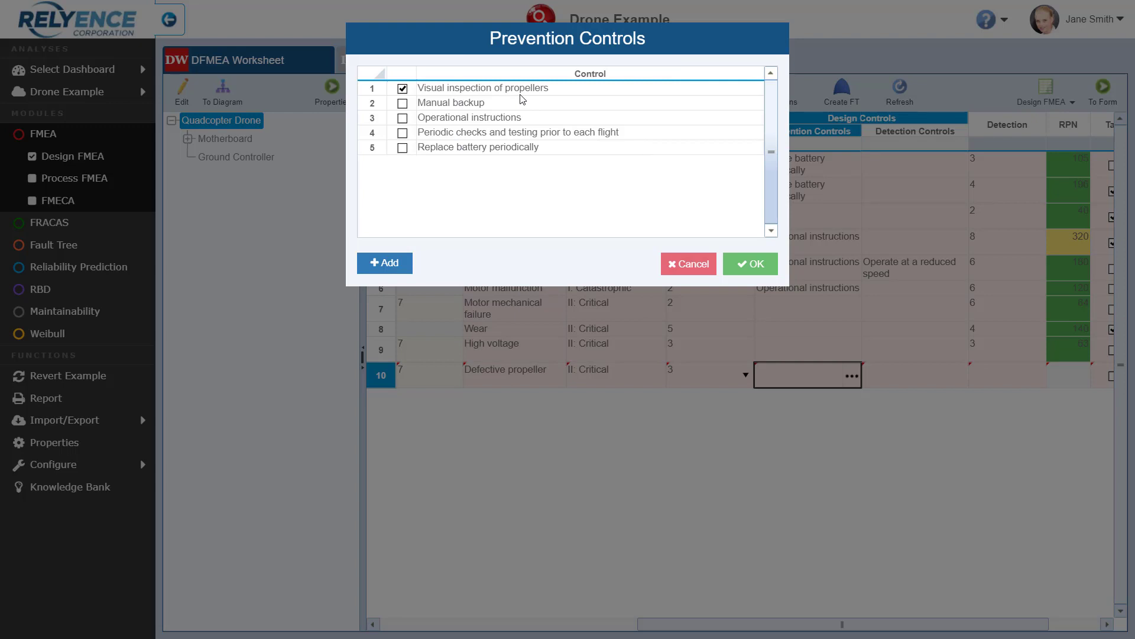
left_click(767, 267)
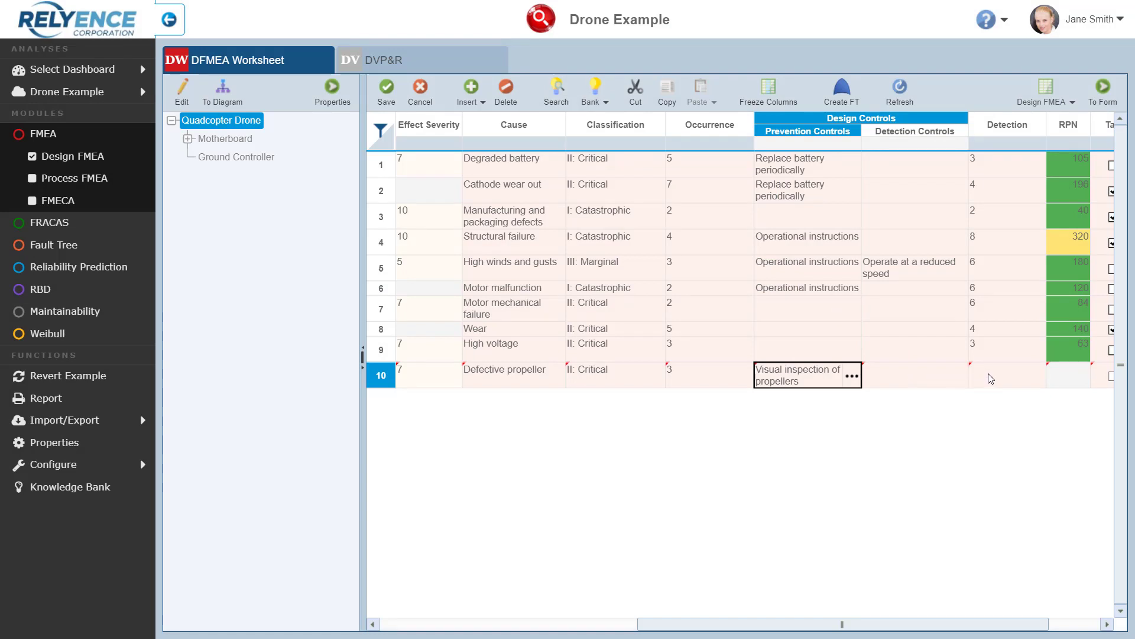
- Set the detection of the defective propeller cause to rank 9, weak detection capability
left_click(1039, 380)
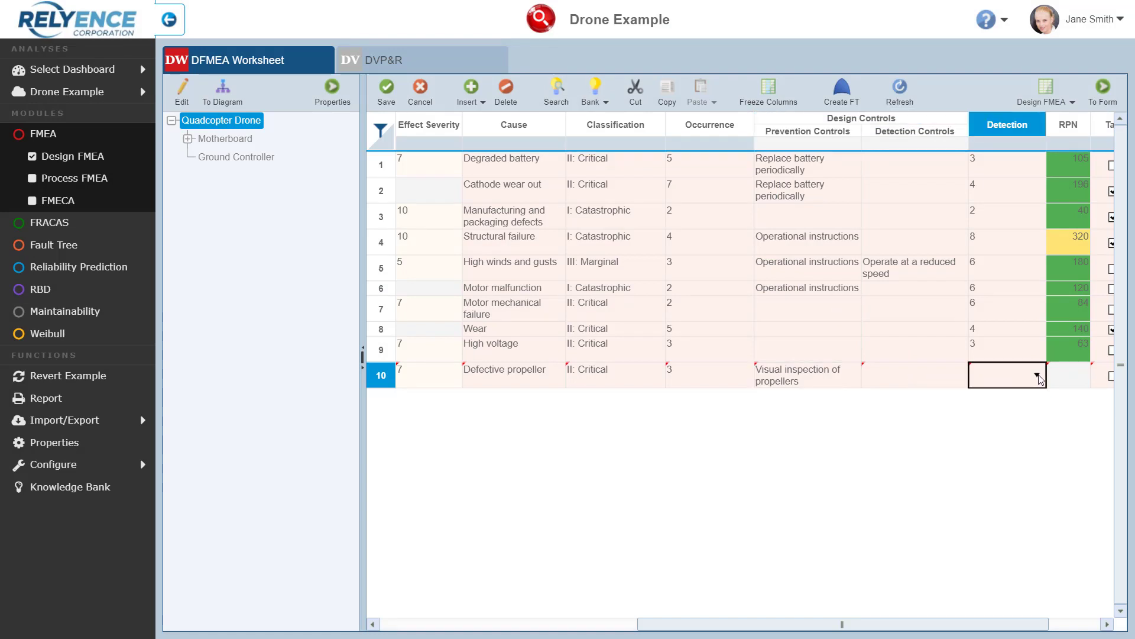
left_click(1039, 376)
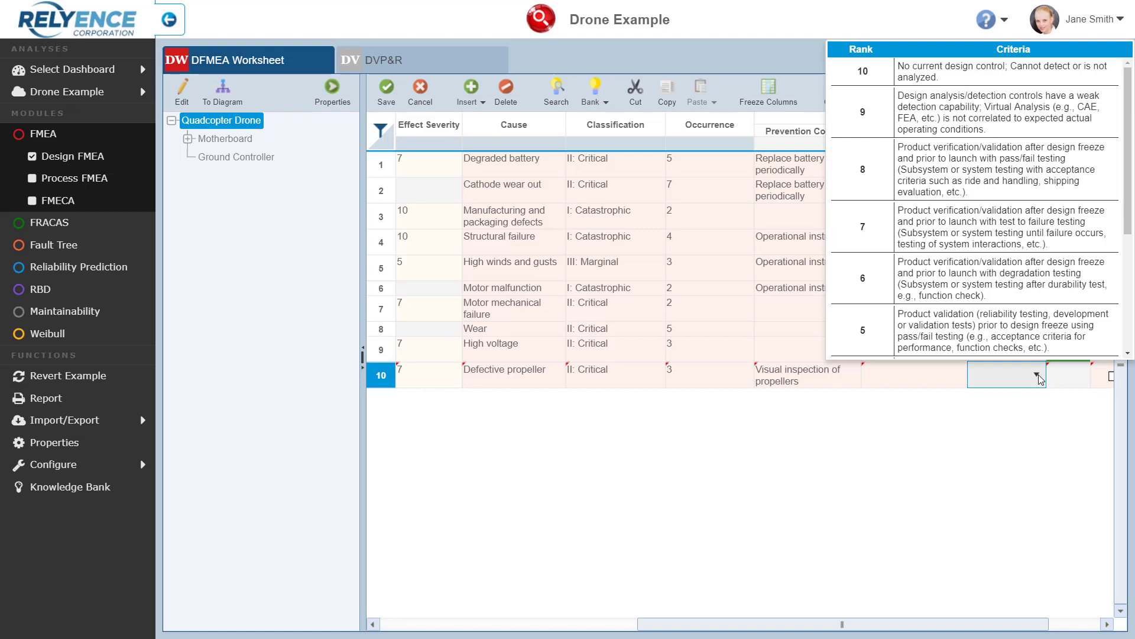
left_click(943, 123)
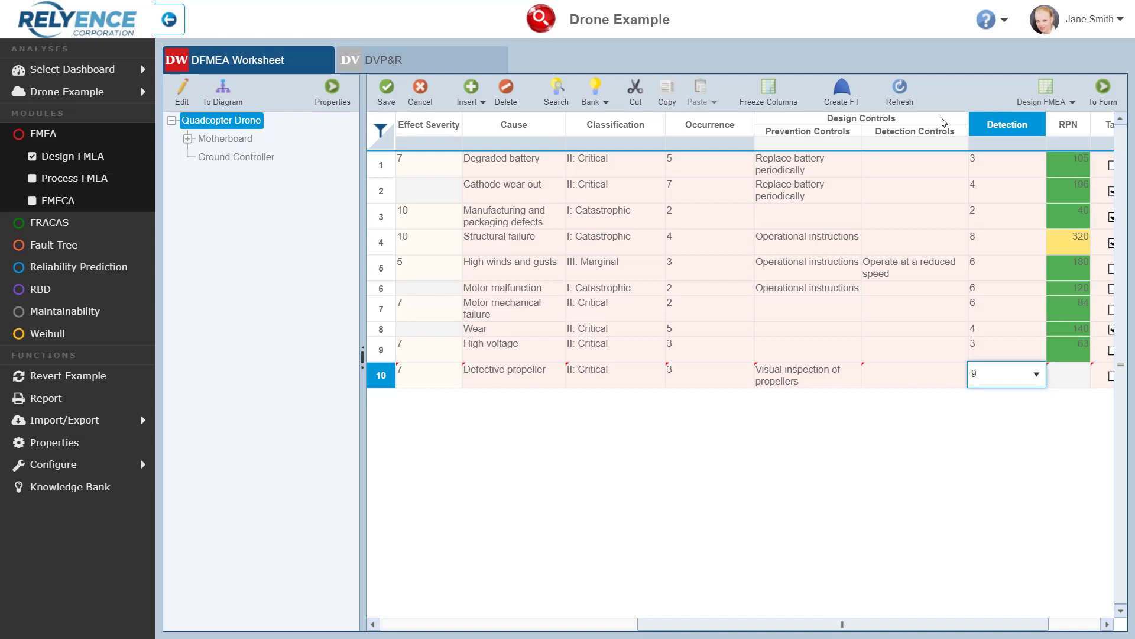
key("Tab")
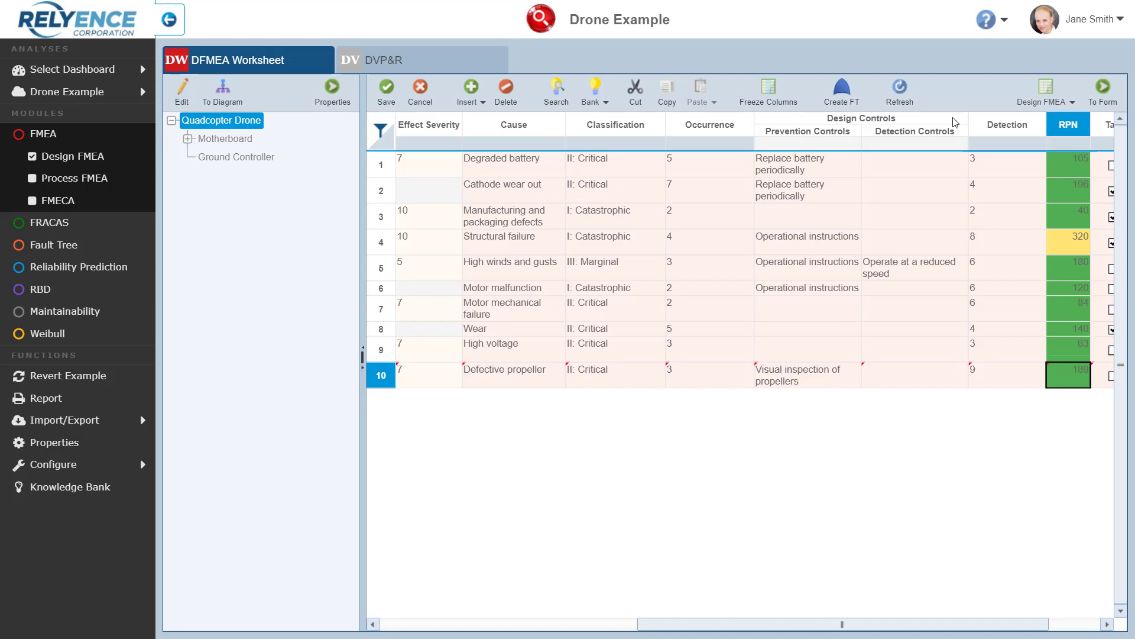
- Switch the worksheet to the Recommended Actions view and enter "Weigh propellers prior to installation" as row 10's recommended action
left_click(1076, 104)
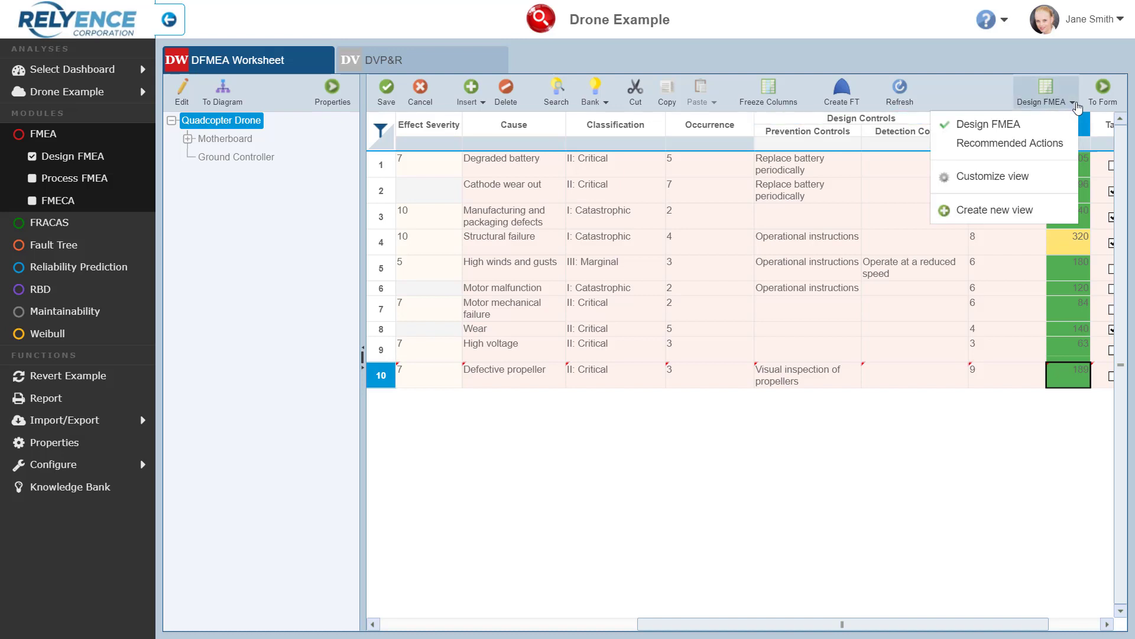
left_click(1051, 144)
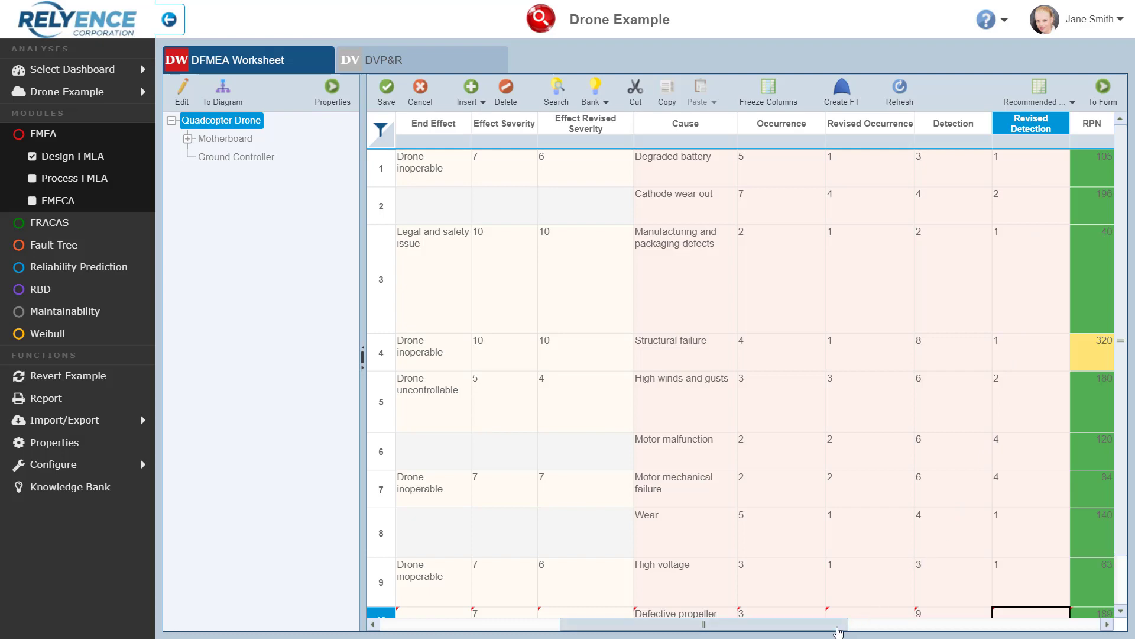
left_click_drag(839, 628, 1081, 620)
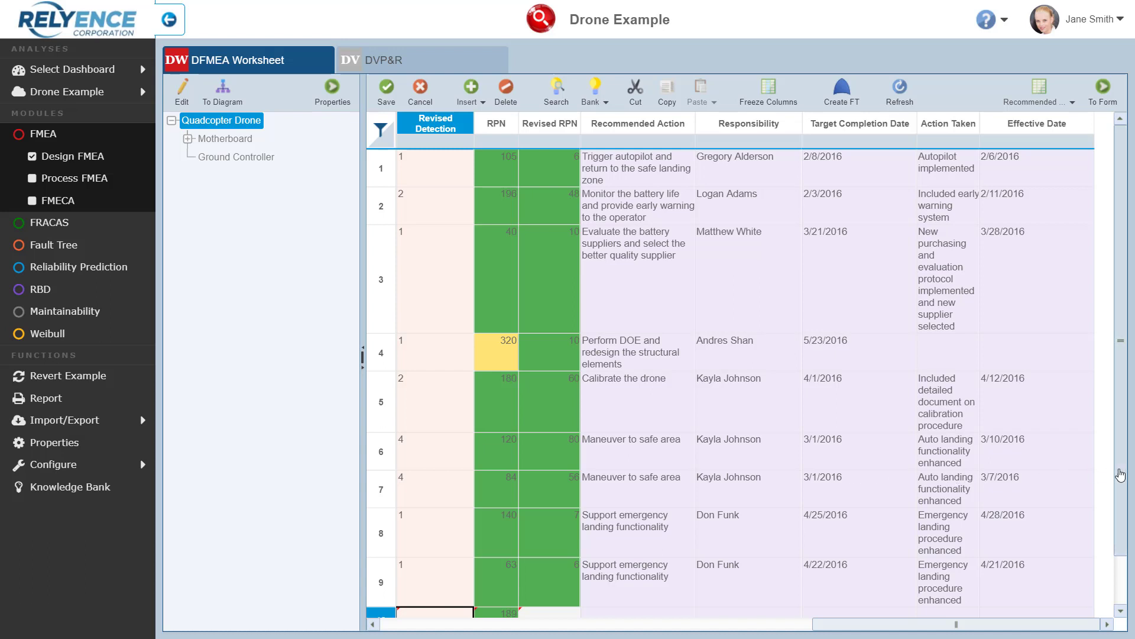
left_click_drag(1121, 476, 1129, 540)
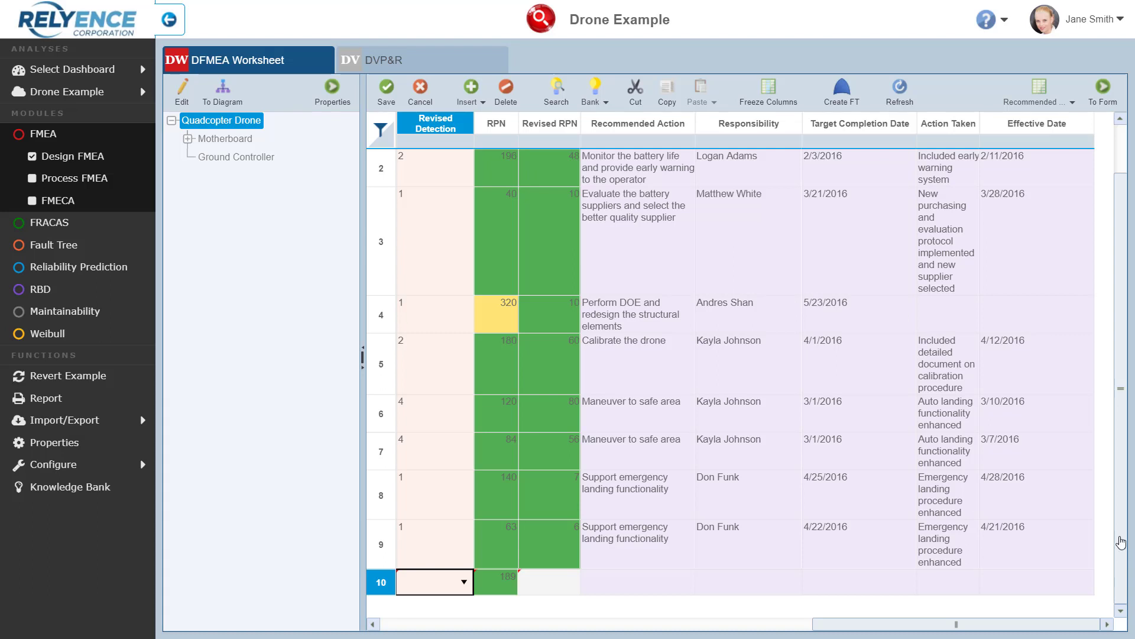
left_click(651, 585)
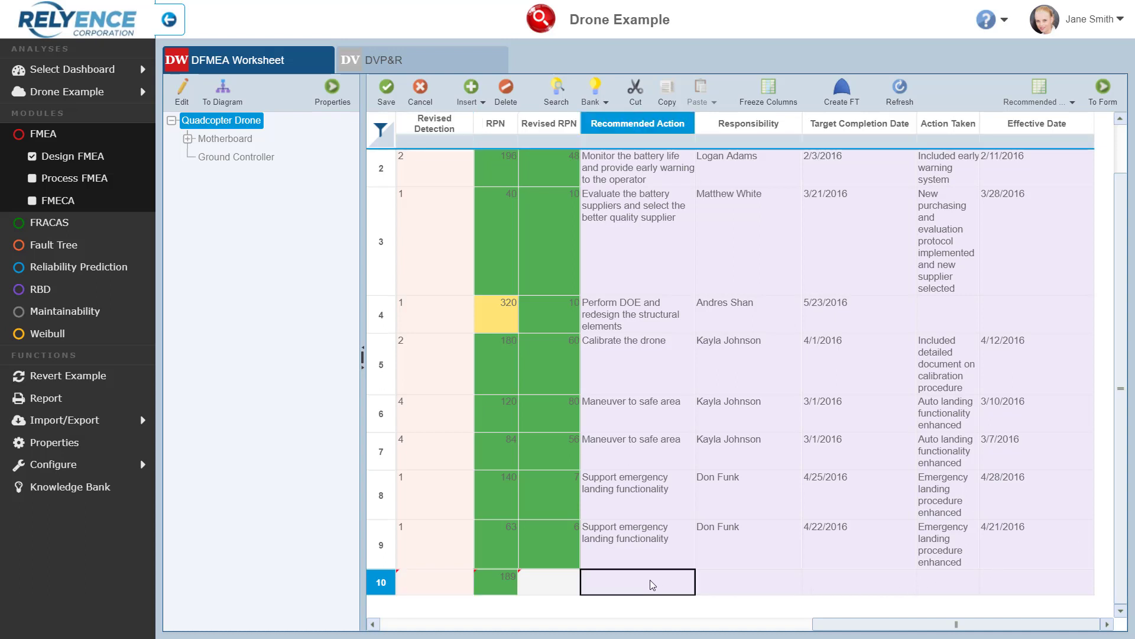
type("Weigh")
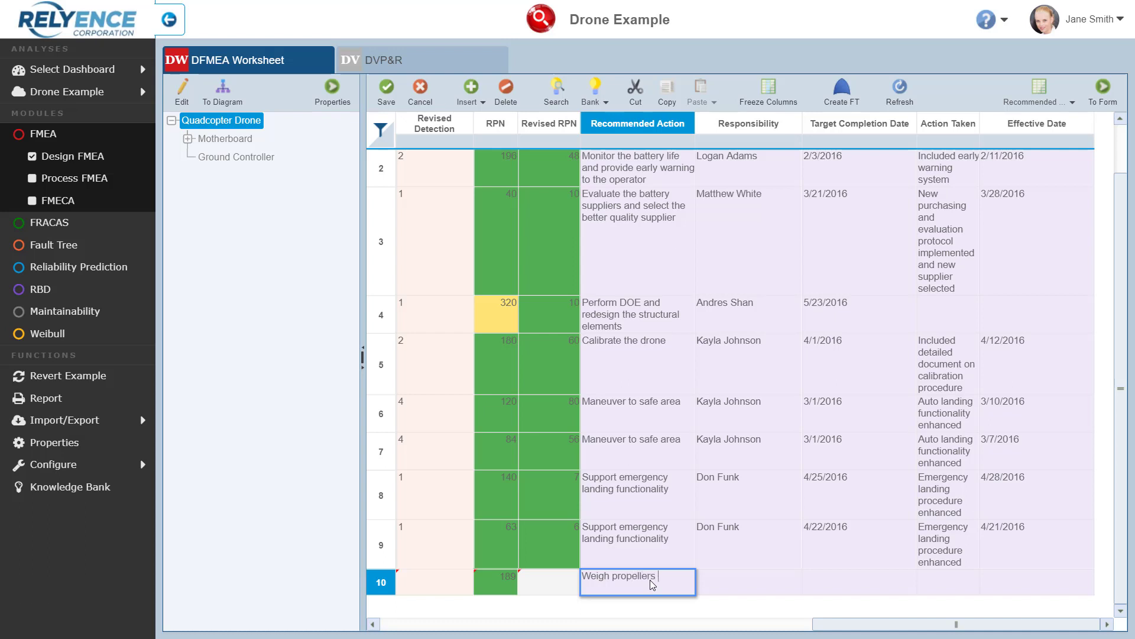
type("propellers prior to installation")
key("Tab")
- Enter the responsible person's full name for row 10's recommended action and set its target completion date to 3/15/2019
type("Jan")
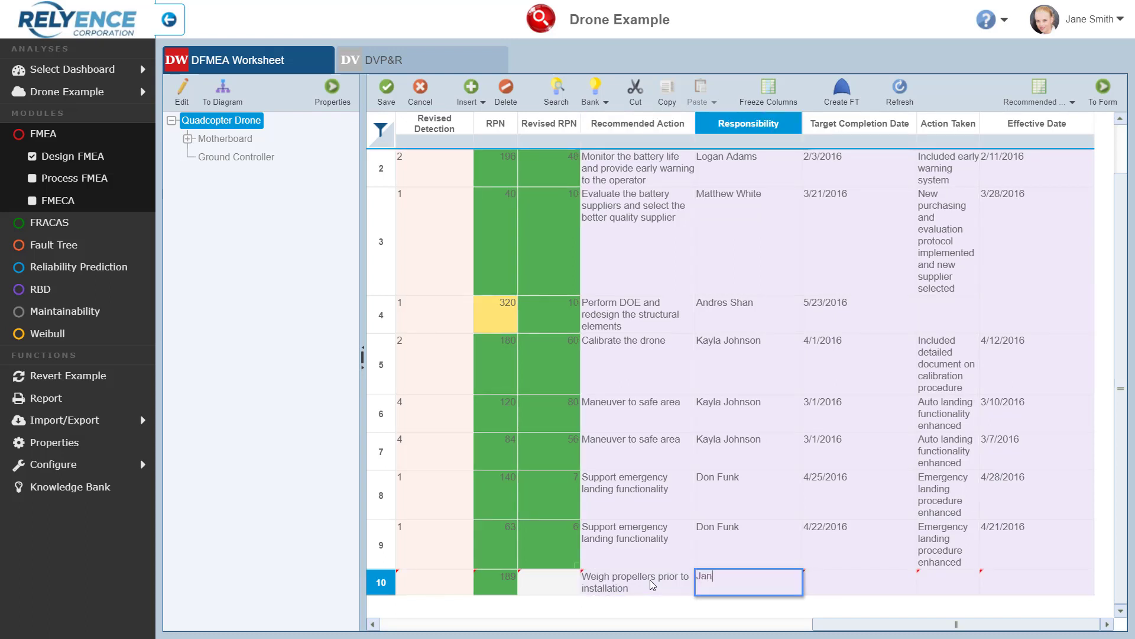
type("e Smith")
key("Tab")
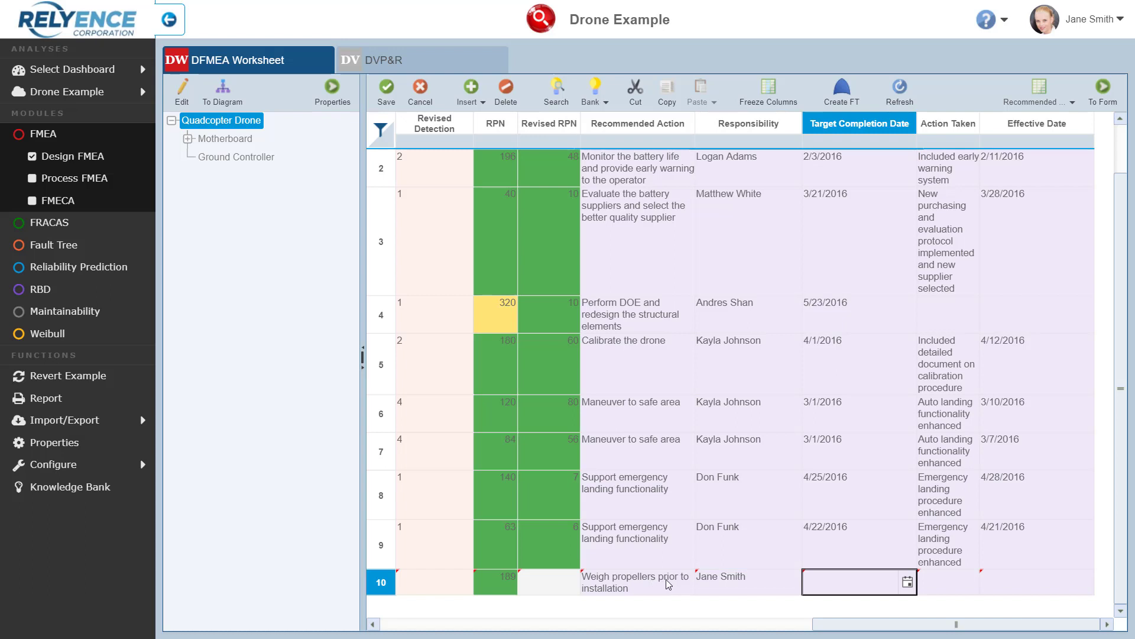
left_click(907, 582)
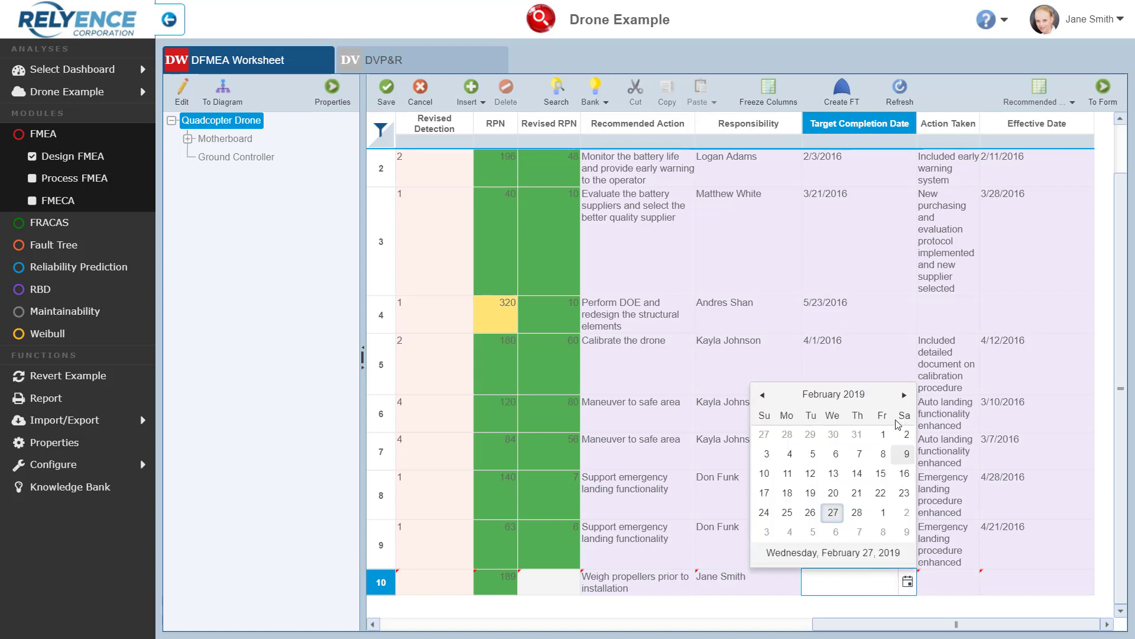
left_click(904, 395)
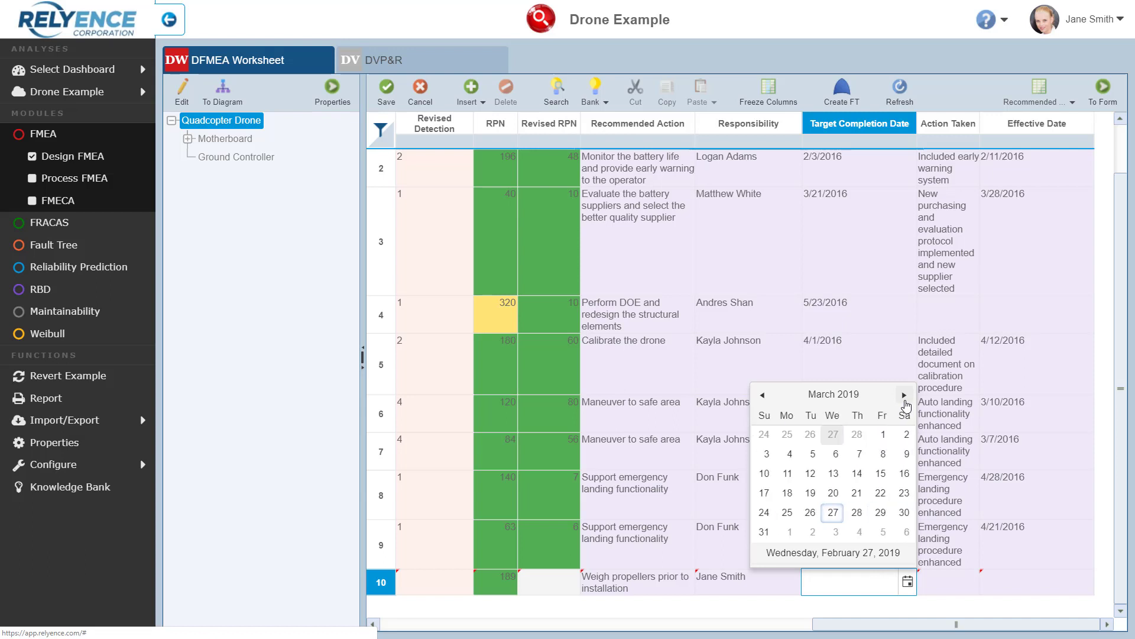
left_click(883, 474)
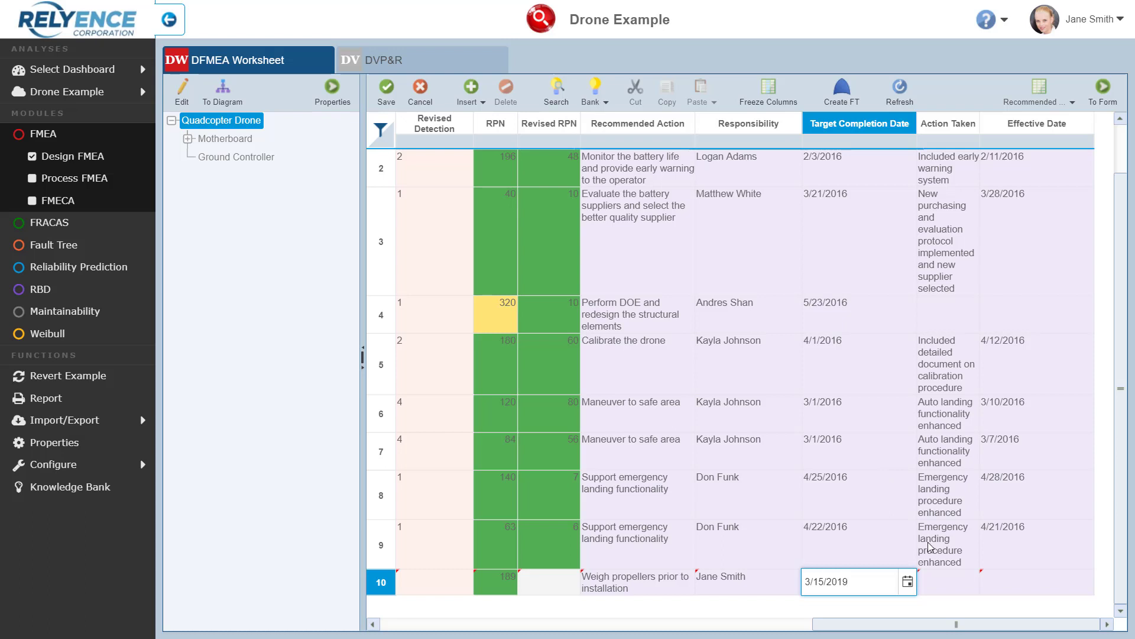
- Record "Operator instructions updated to weigh propellers prior to installation" as row 10's action taken, with effective date 2/27/2019
left_click(951, 579)
type("Operator")
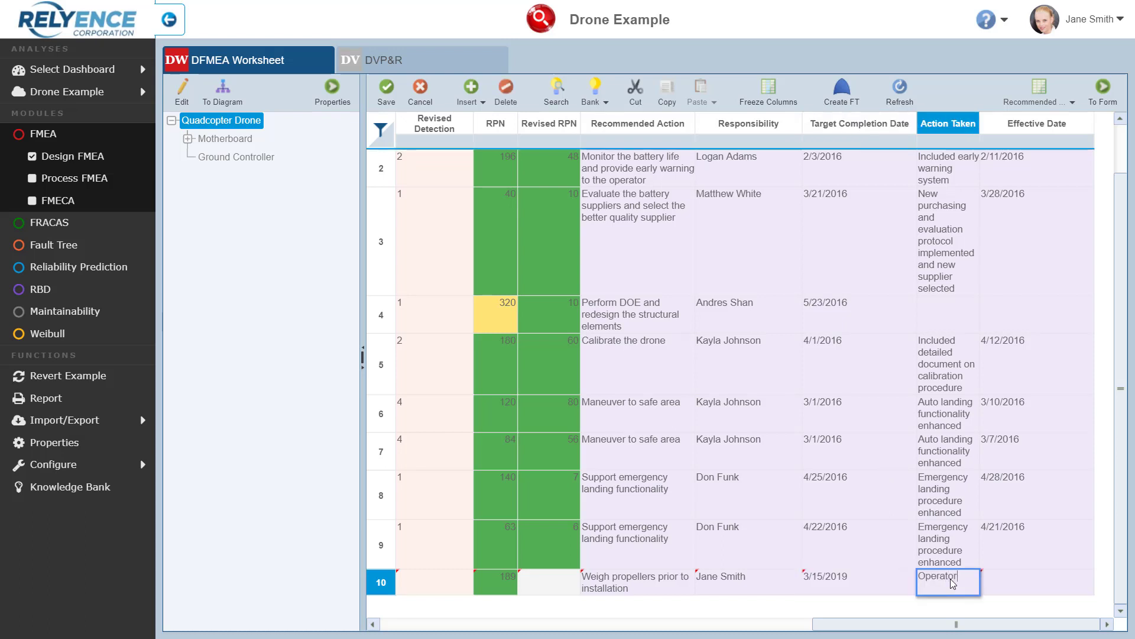
type(" instructions update")
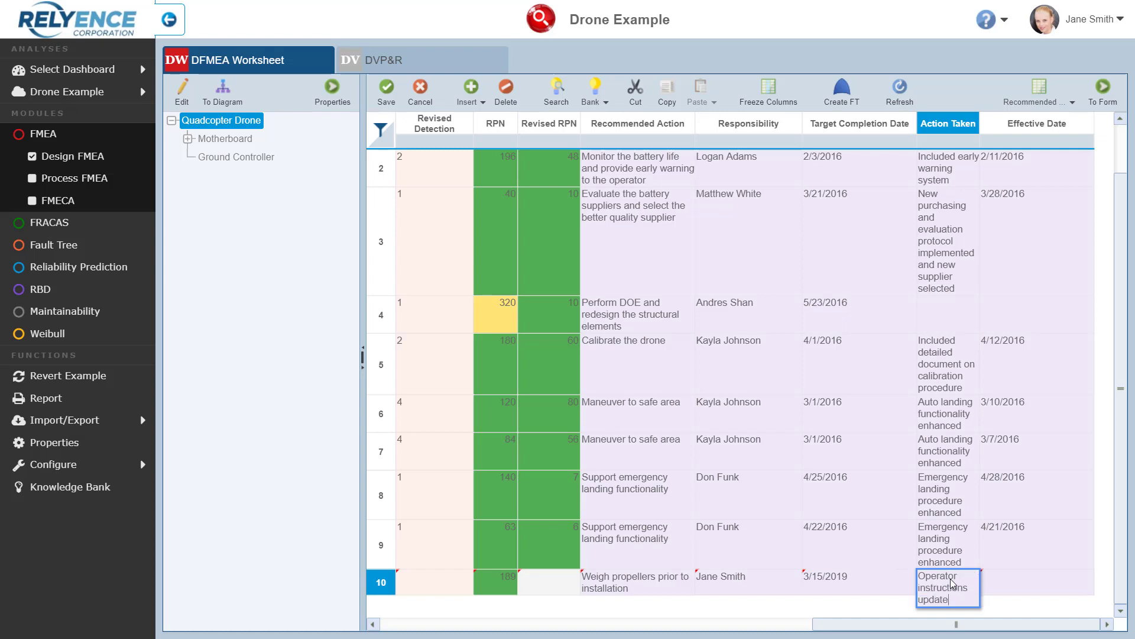
type("d to weigh propellers prior")
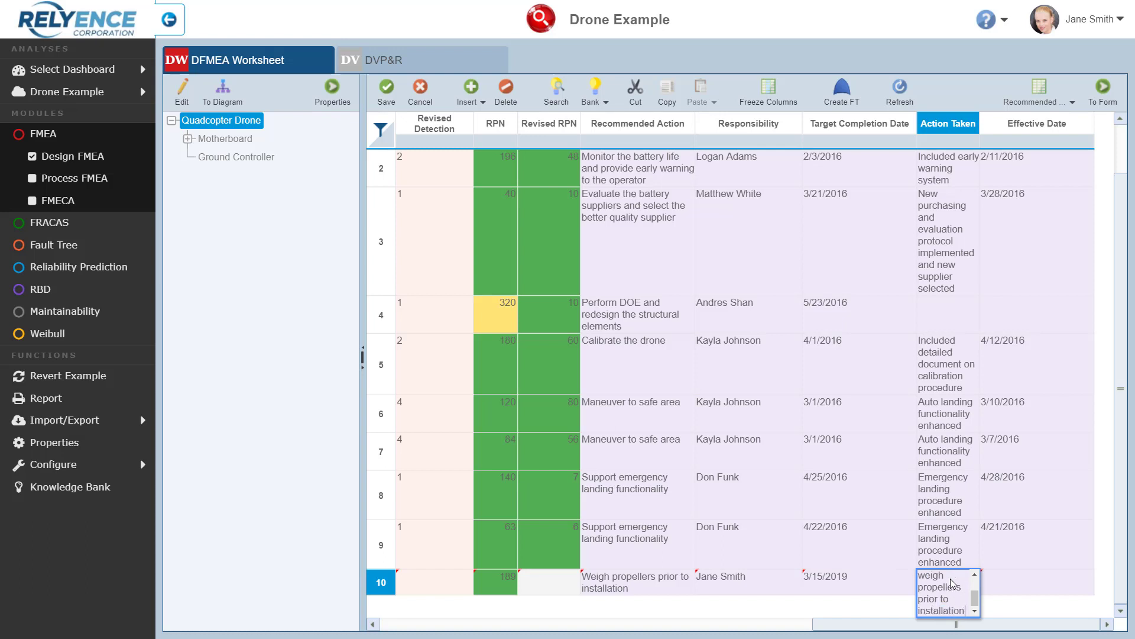
key("Tab")
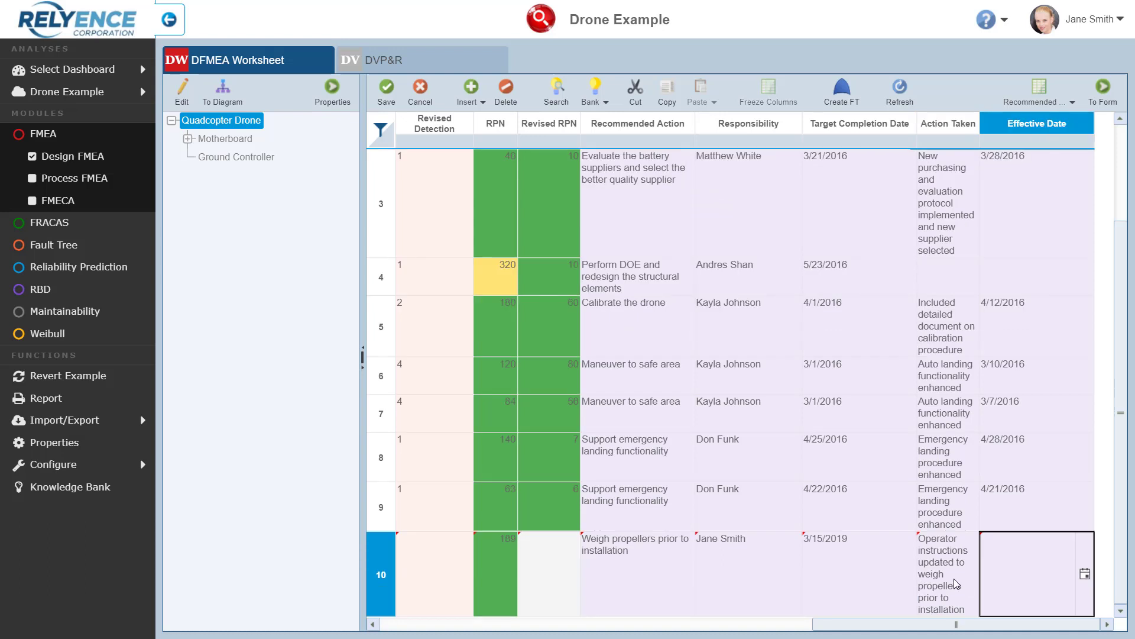
left_click(1085, 574)
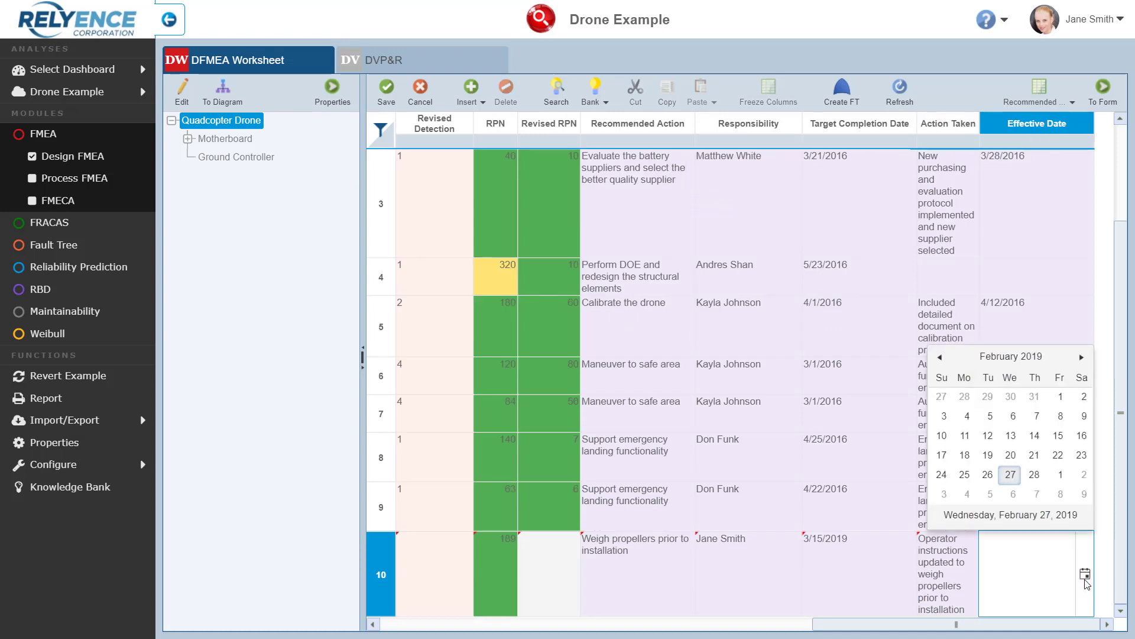
left_click(1009, 481)
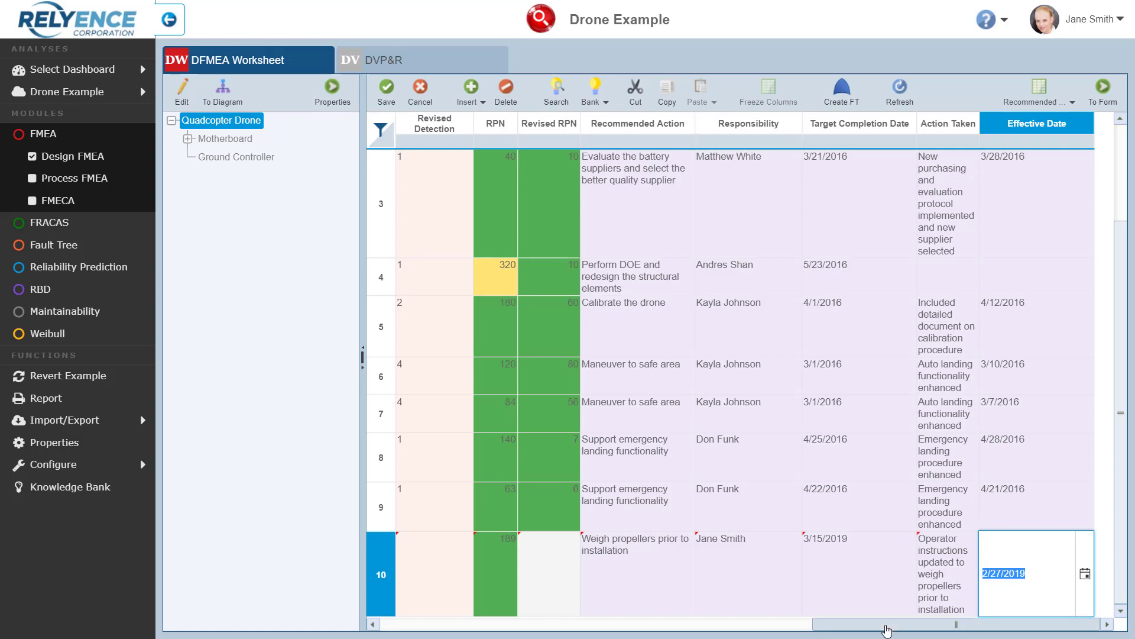
- Set the effect revised severity in row 10 to rank 7, degradation of primary function
left_click_drag(887, 628, 668, 632)
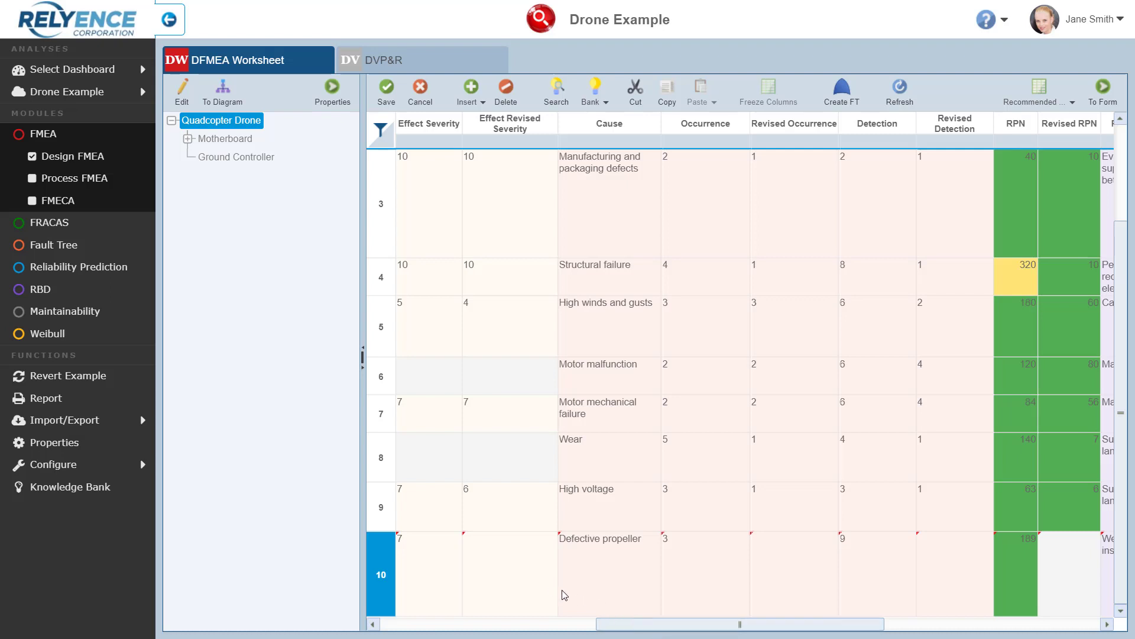
left_click(541, 578)
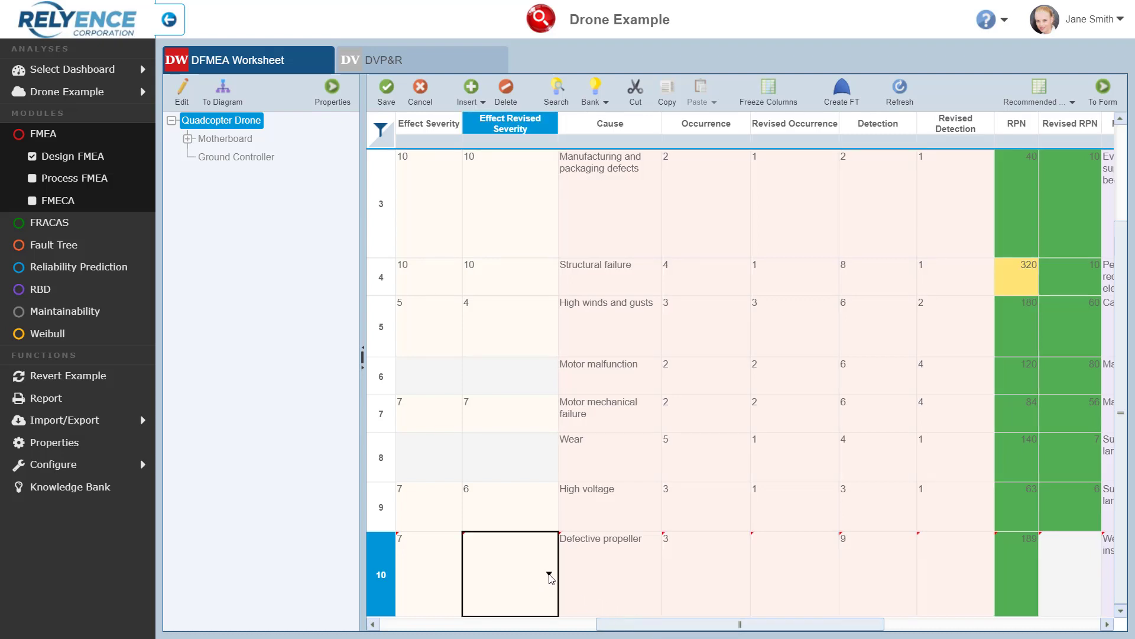
left_click(549, 575)
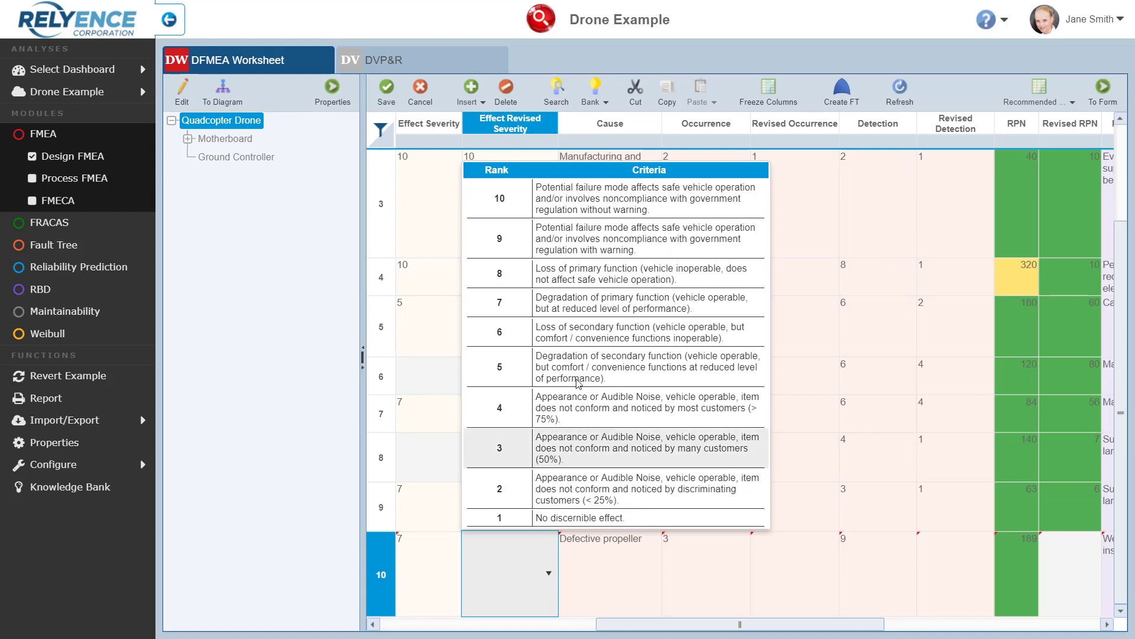
left_click(581, 309)
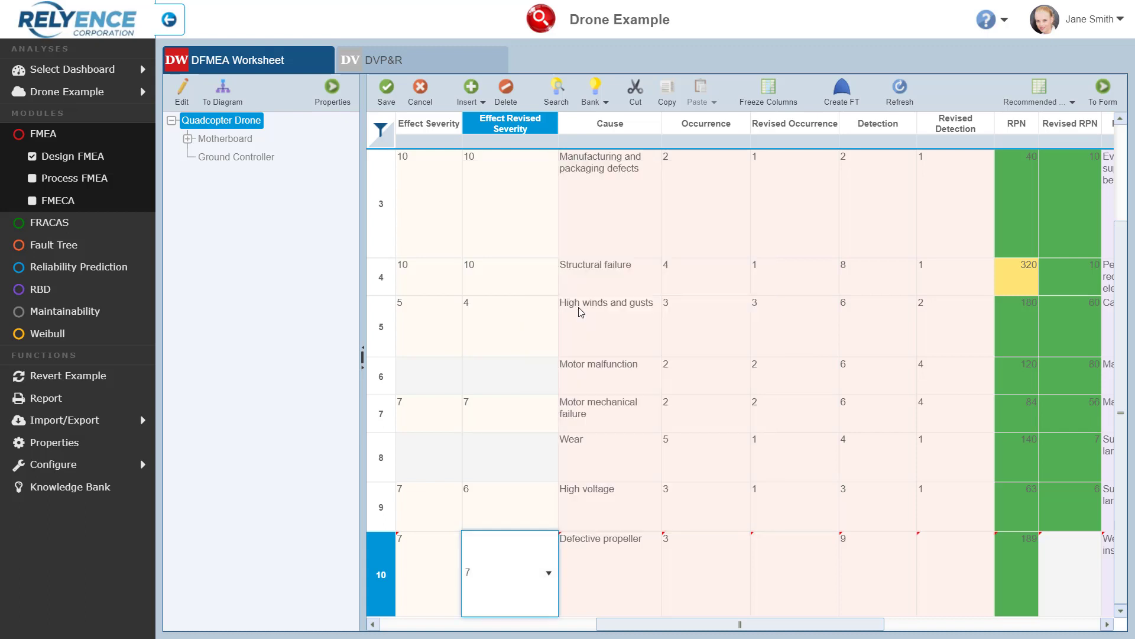
key("Tab")
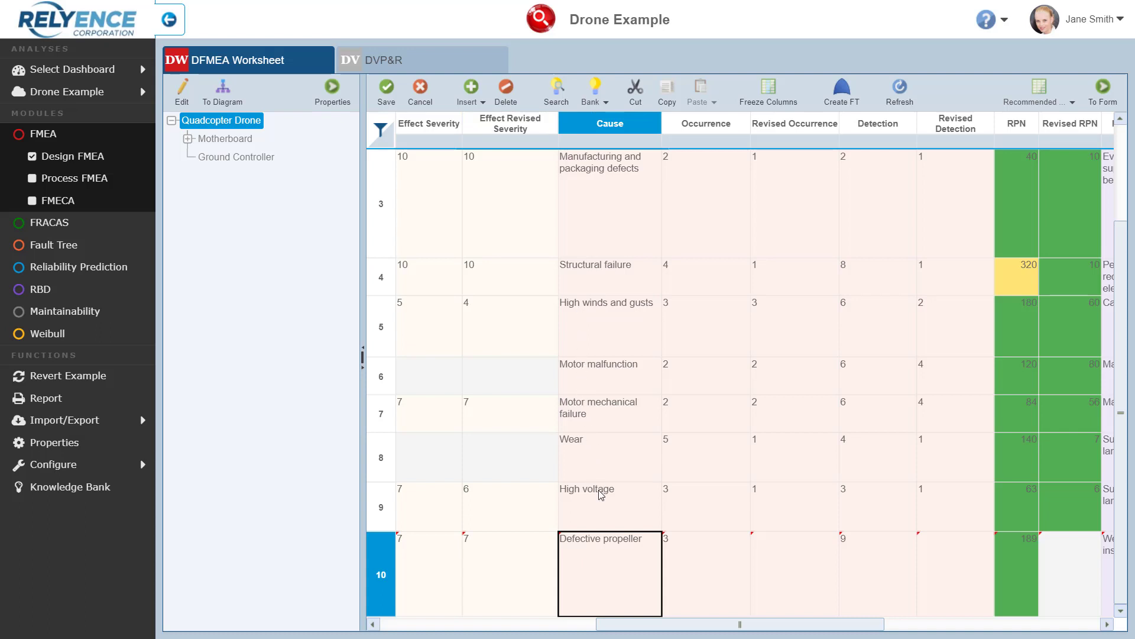
left_click_drag(637, 625, 515, 624)
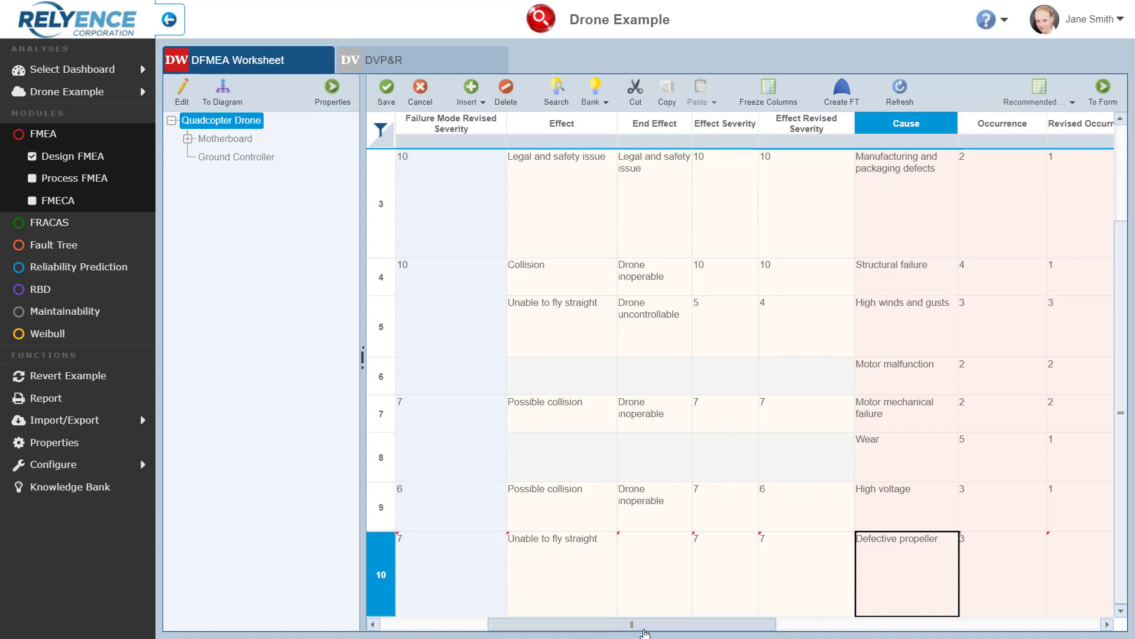
left_click_drag(644, 630, 684, 632)
left_click_drag(730, 634, 778, 635)
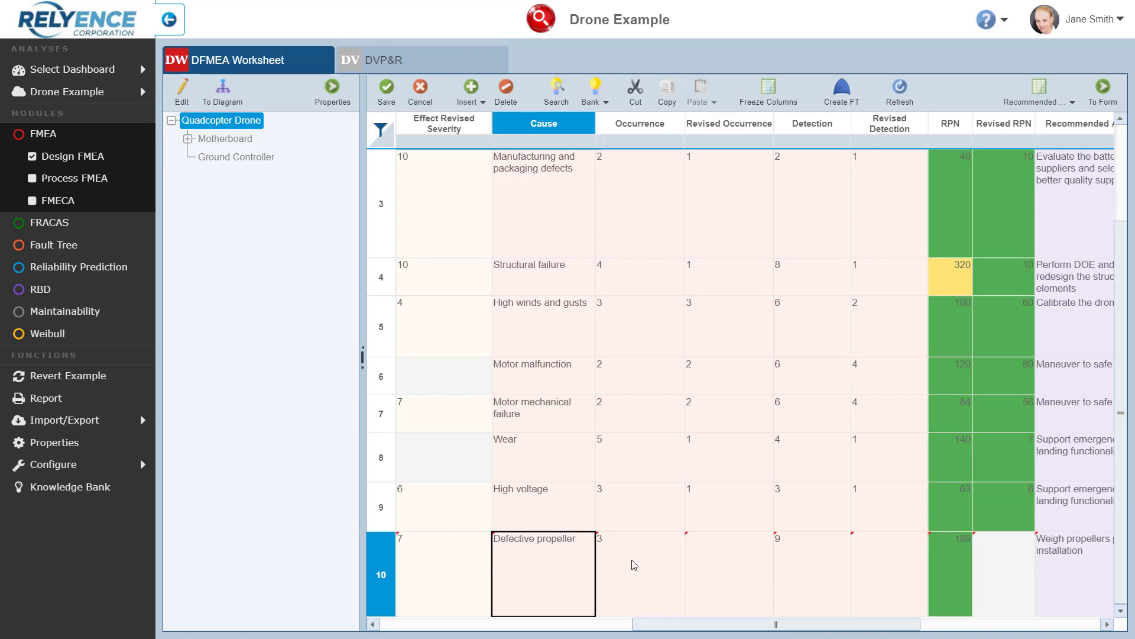
- Set row 10's revised occurrence to rank 2, no observed failures with almost identical design, and revised detection to rank 7, test-to-failure verification after design freeze
left_click(746, 572)
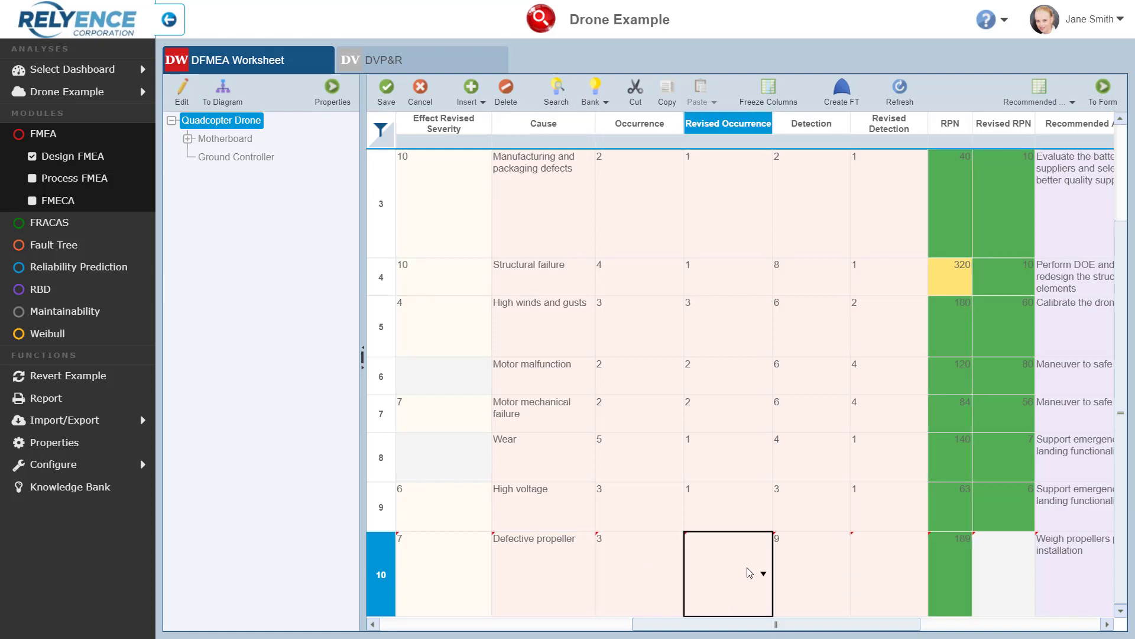
left_click(763, 573)
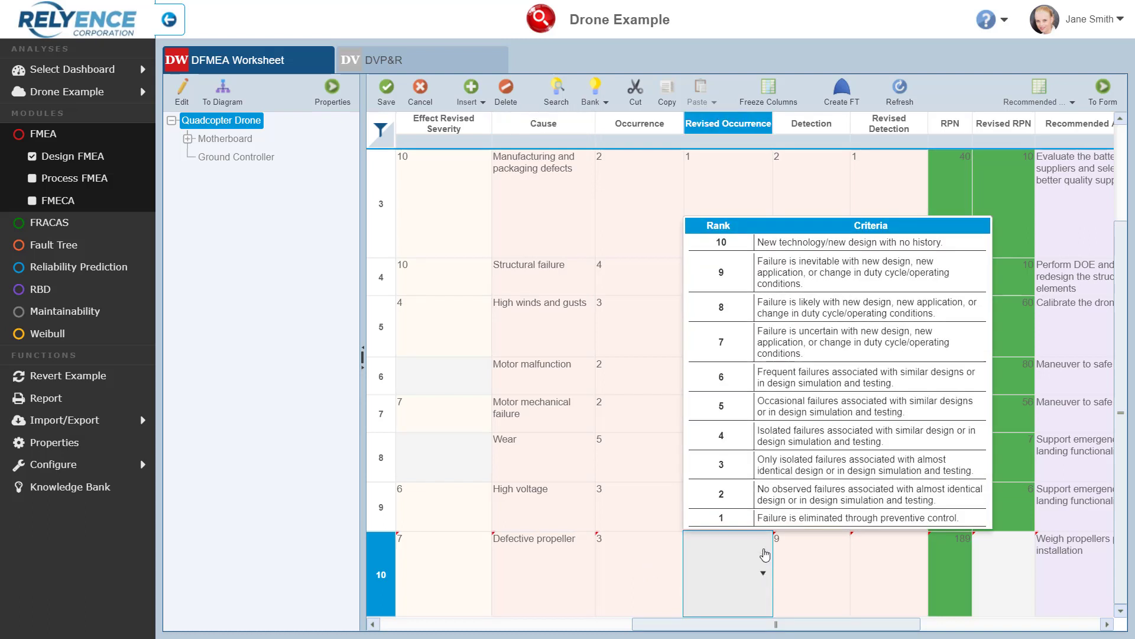
left_click(765, 504)
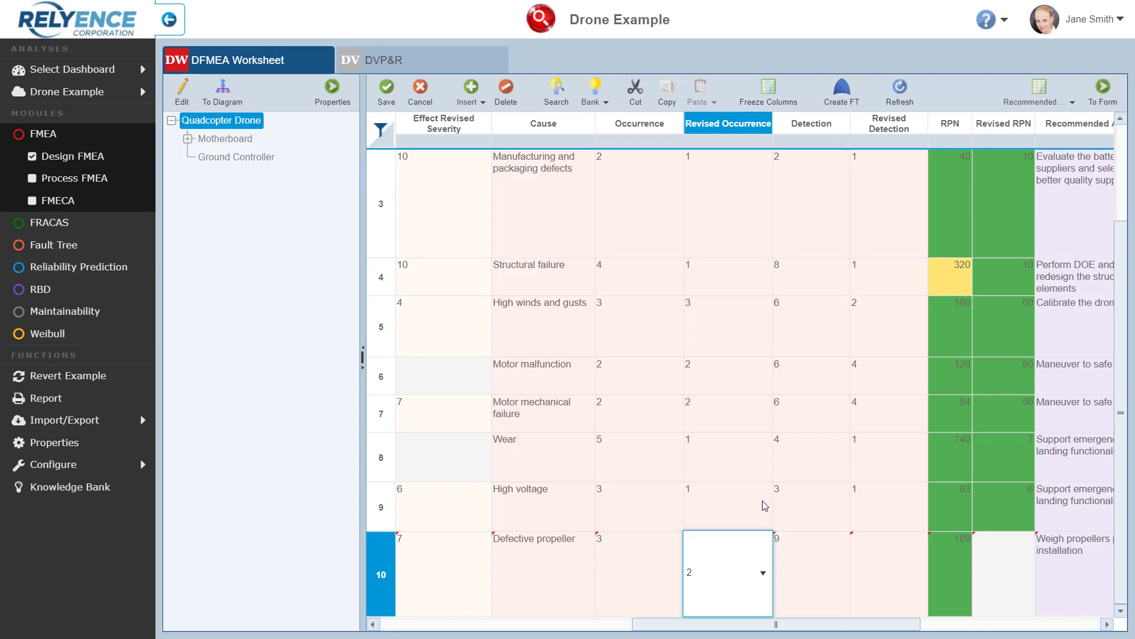
left_click(883, 569)
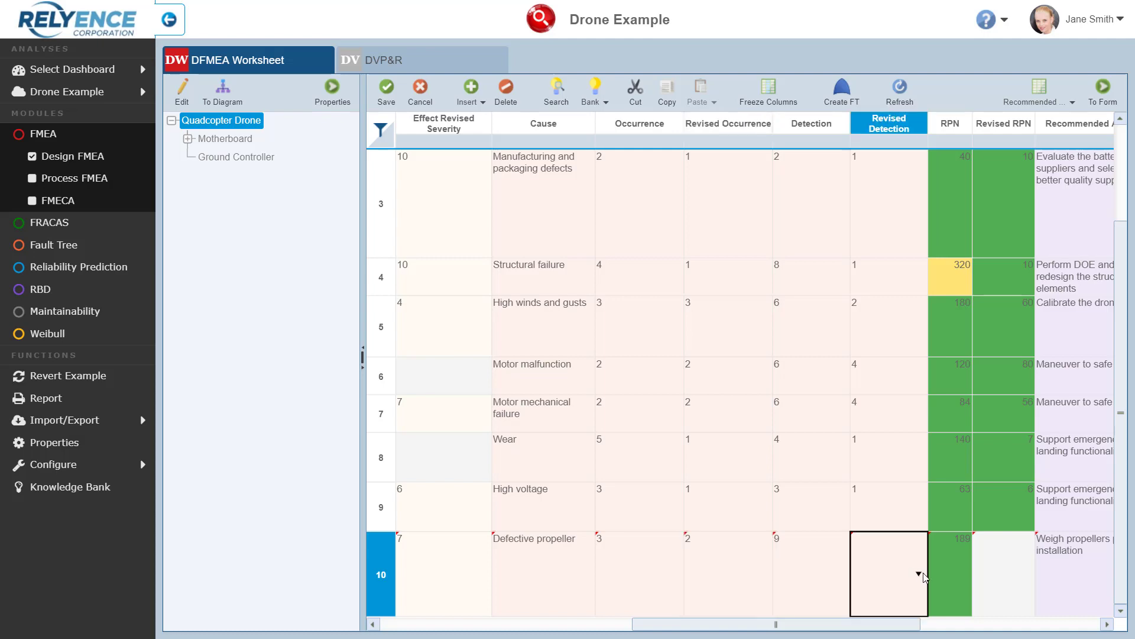
left_click(922, 572)
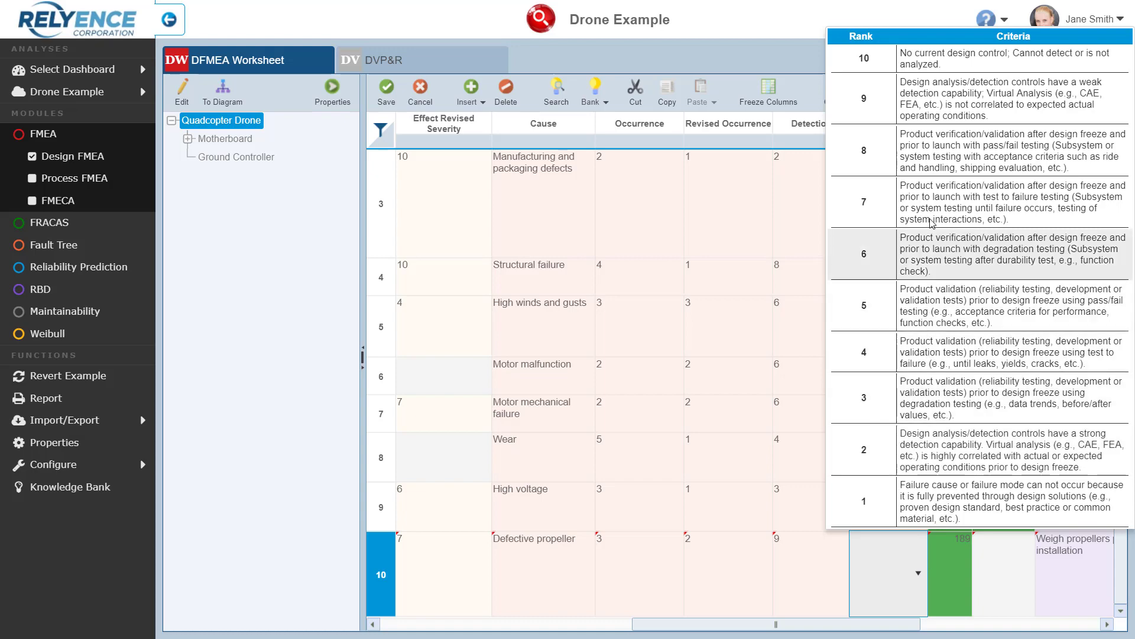
left_click(931, 222)
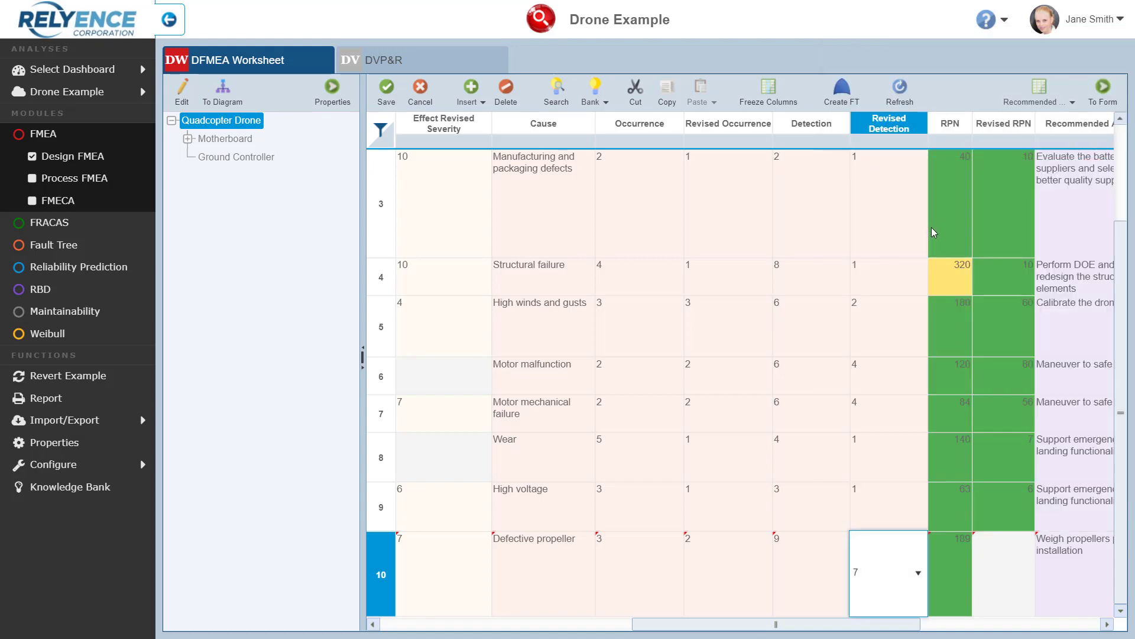
key("Tab")
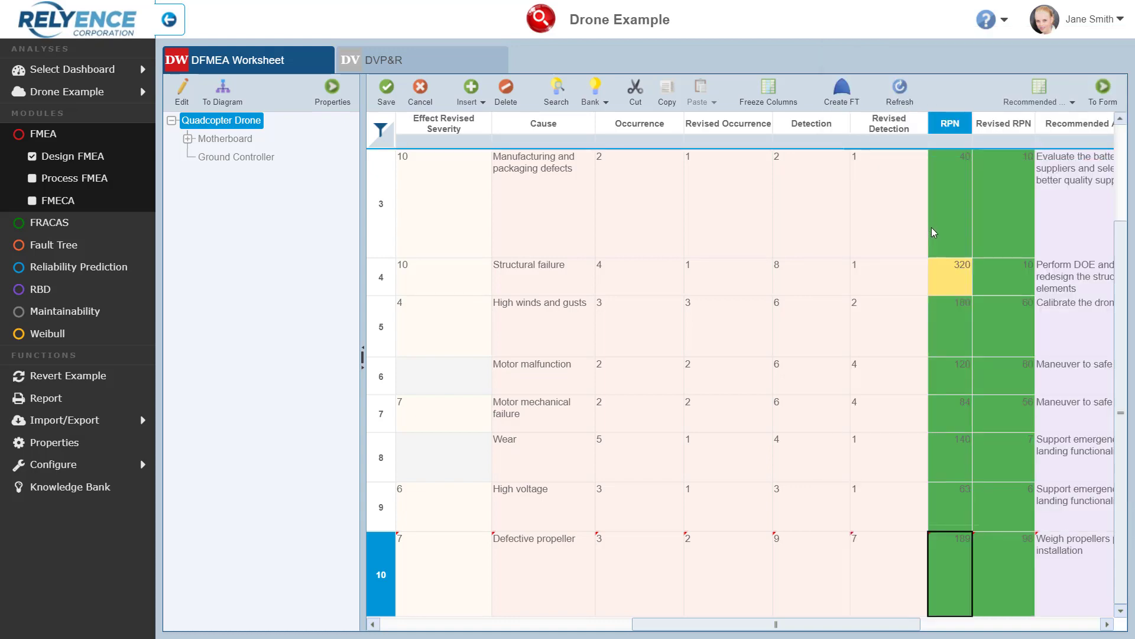